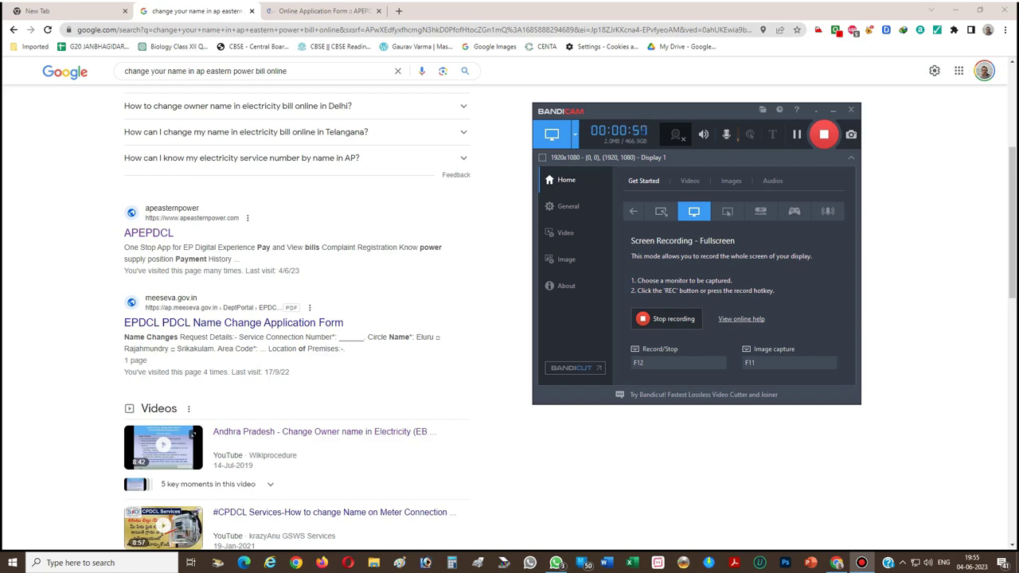
Step: Circle the APEPDCL search result in red, clear the mark, and open the result in a new browser tab
{"action": "scroll", "coordinate": [295, 319], "scroll_direction": "down", "scroll_amount": 1}
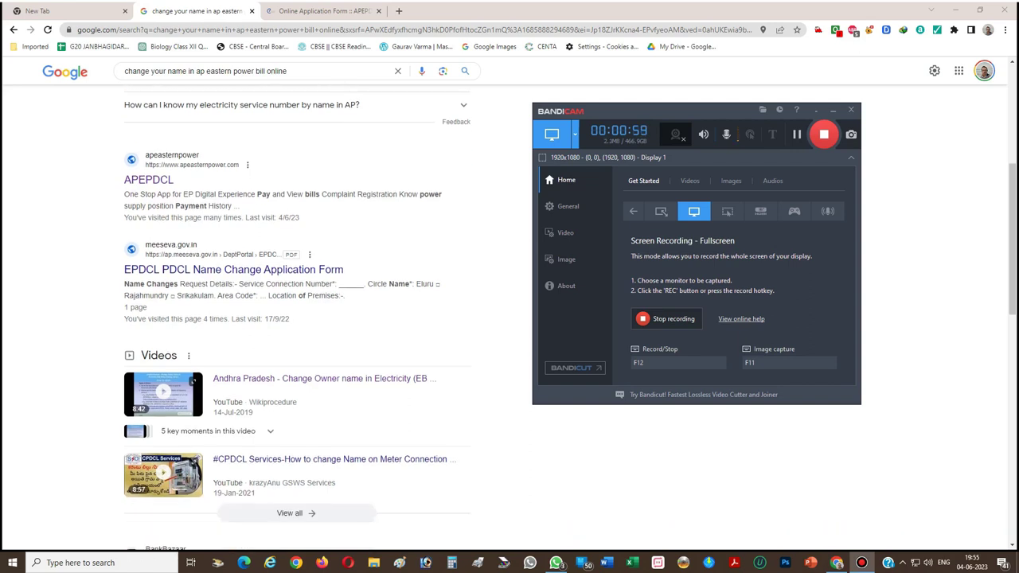
{"action": "key", "text": "ctrl+shift+d"}
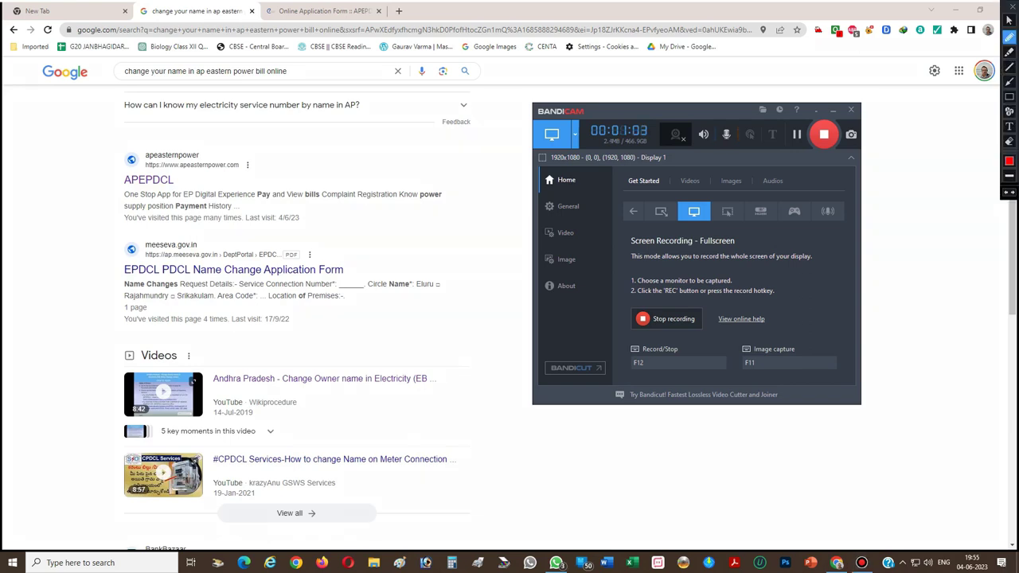
{"action": "mouse_move", "coordinate": [259, 157]}
{"action": "left_mouse_down"}
{"action": "mouse_move", "coordinate": [198, 130]}
{"action": "mouse_move", "coordinate": [89, 157]}
{"action": "mouse_move", "coordinate": [142, 208]}
{"action": "mouse_move", "coordinate": [285, 208]}
{"action": "mouse_move", "coordinate": [288, 167]}
{"action": "mouse_move", "coordinate": [253, 148]}
{"action": "left_mouse_up"}
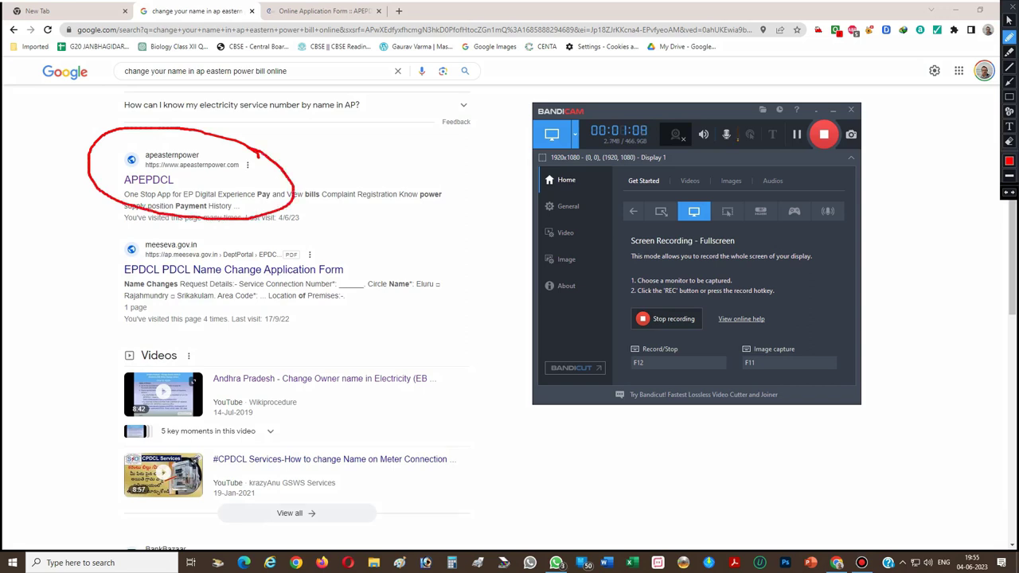
{"action": "key", "text": "Escape"}
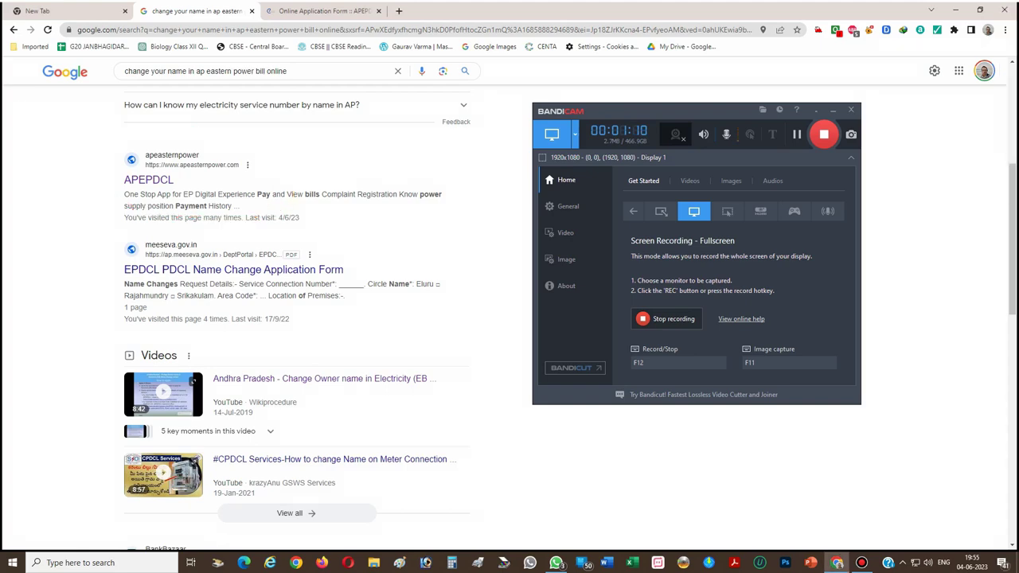
{"action": "right_click", "coordinate": [151, 180]}
{"action": "left_click", "coordinate": [238, 186]}
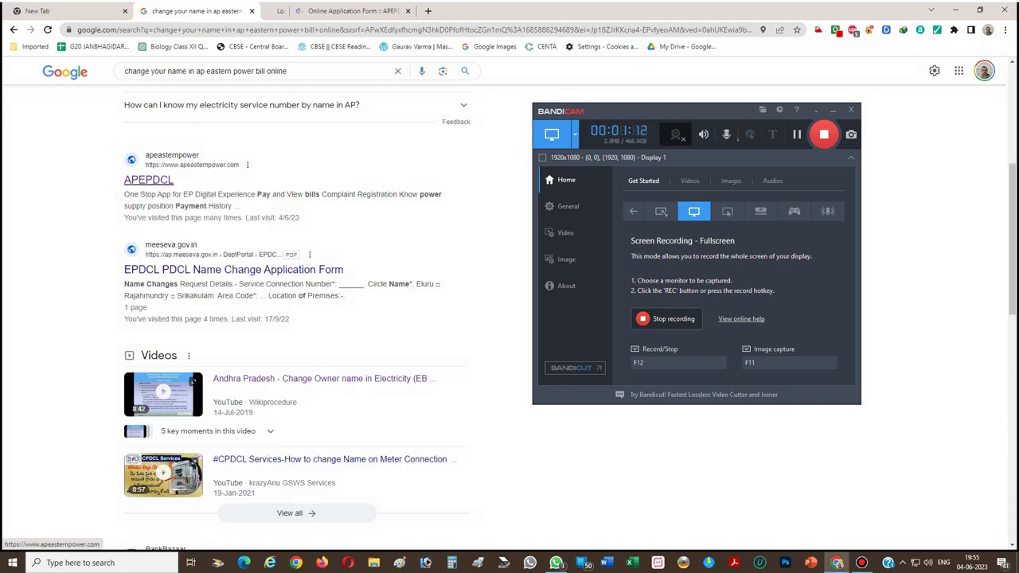
{"action": "key", "text": "ctrl+Tab"}
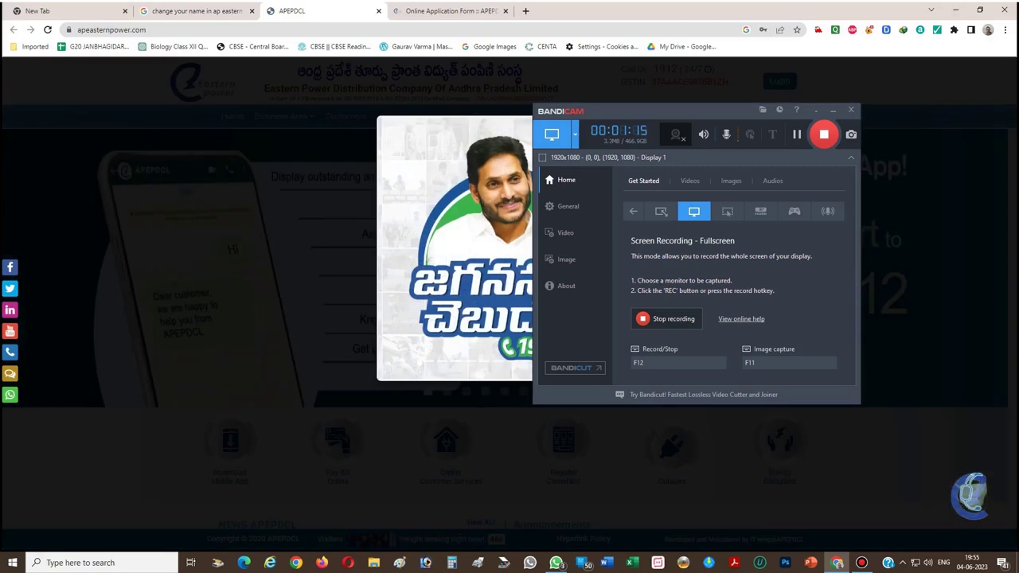
Step: Move the Bandicam window clear of the announcement pop-up on the APEPDCL home page and close the pop-up
{"action": "left_click_drag", "start_coordinate": [683, 111], "coordinate": [818, 91]}
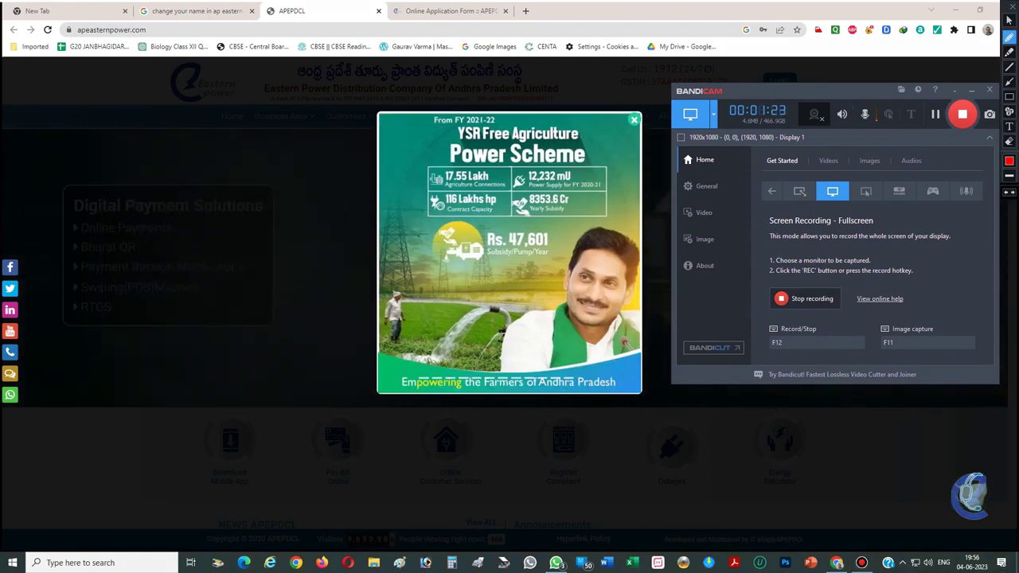
{"action": "mouse_move", "coordinate": [657, 116]}
{"action": "left_mouse_down"}
{"action": "mouse_move", "coordinate": [615, 98]}
{"action": "mouse_move", "coordinate": [634, 147]}
{"action": "mouse_move", "coordinate": [658, 116]}
{"action": "left_mouse_up"}
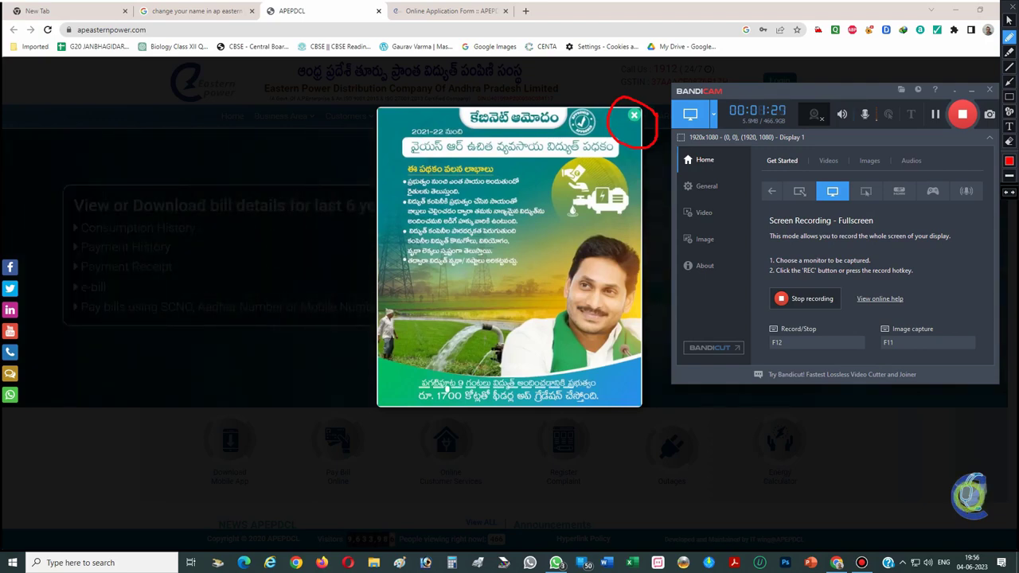
{"action": "left_click", "coordinate": [634, 115]}
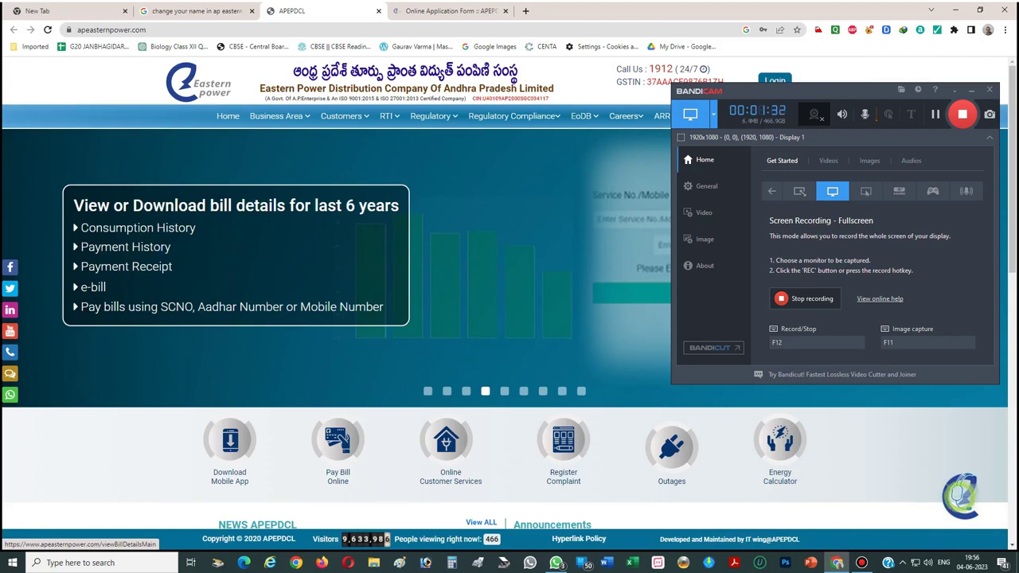
Step: Circle Online Customer Services on the APEPDCL home page with the red pen and open that service
{"action": "scroll", "coordinate": [510, 319], "scroll_direction": "down", "scroll_amount": 3}
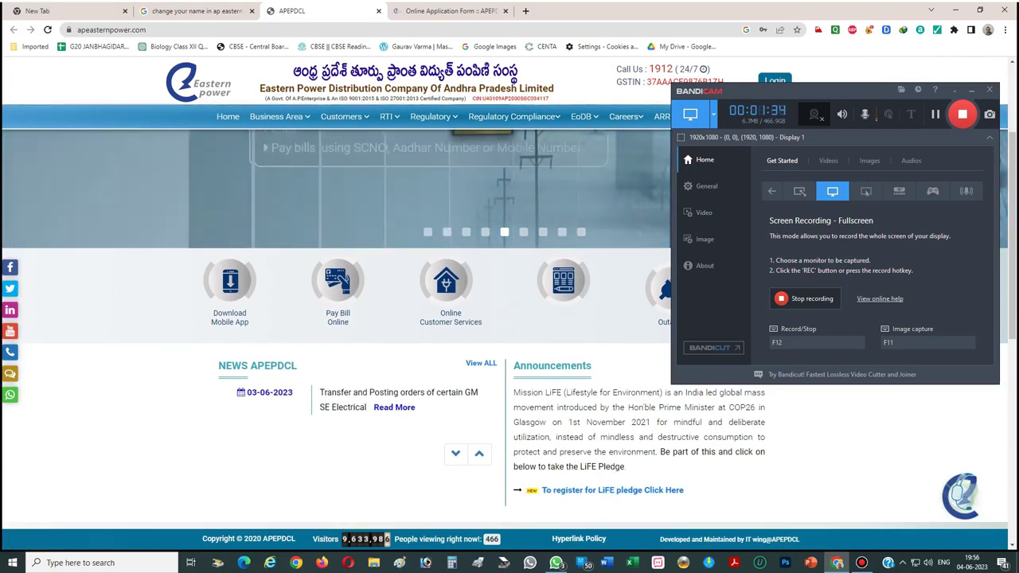
{"action": "key", "text": "ctrl+shift+d"}
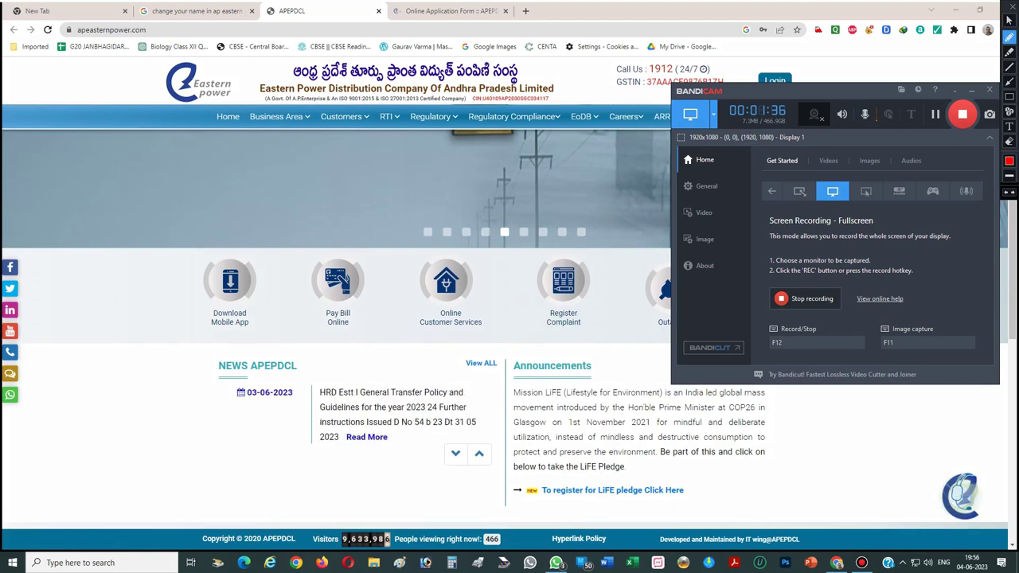
{"action": "mouse_move", "coordinate": [488, 289]}
{"action": "left_mouse_down"}
{"action": "mouse_move", "coordinate": [425, 257]}
{"action": "mouse_move", "coordinate": [477, 351]}
{"action": "mouse_move", "coordinate": [505, 319]}
{"action": "mouse_move", "coordinate": [498, 274]}
{"action": "left_mouse_up"}
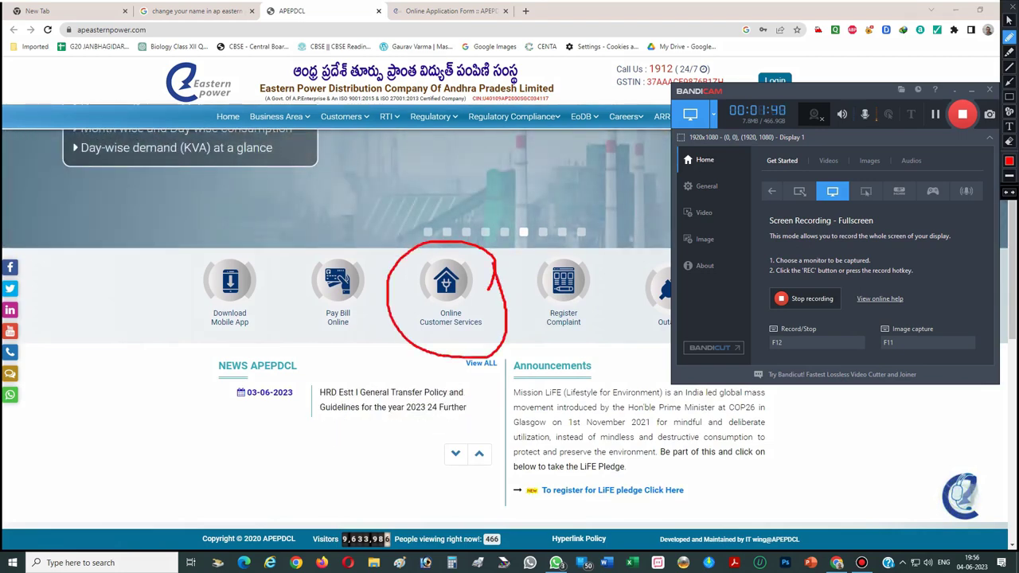
{"action": "key", "text": "ctrl+shift+d"}
{"action": "left_click", "coordinate": [445, 290]}
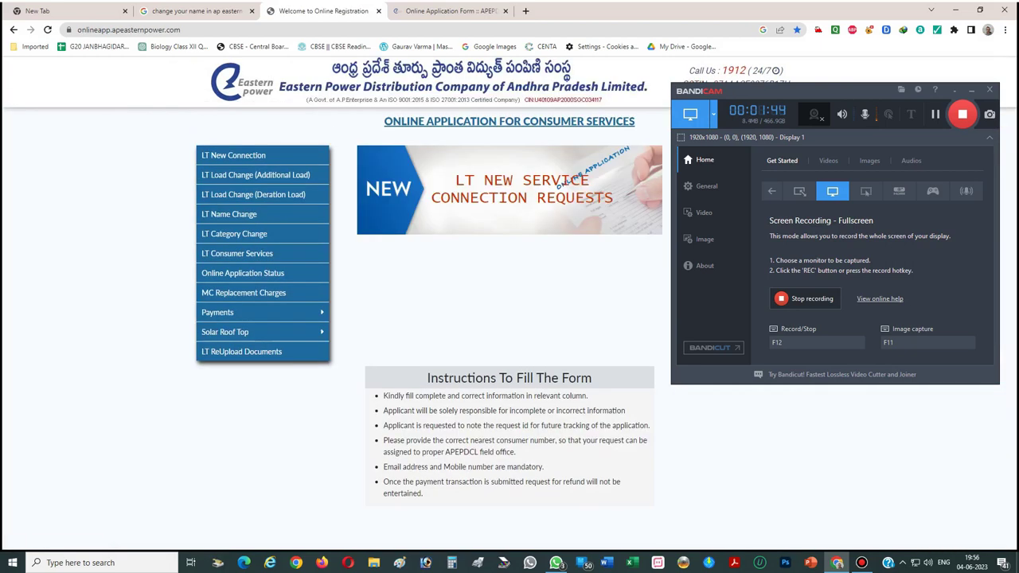
Step: Move the Bandicam recorder window and minimize it to uncover the consumer services page
{"action": "left_click_drag", "start_coordinate": [850, 95], "coordinate": [791, 234]}
{"action": "left_click", "coordinate": [913, 233]}
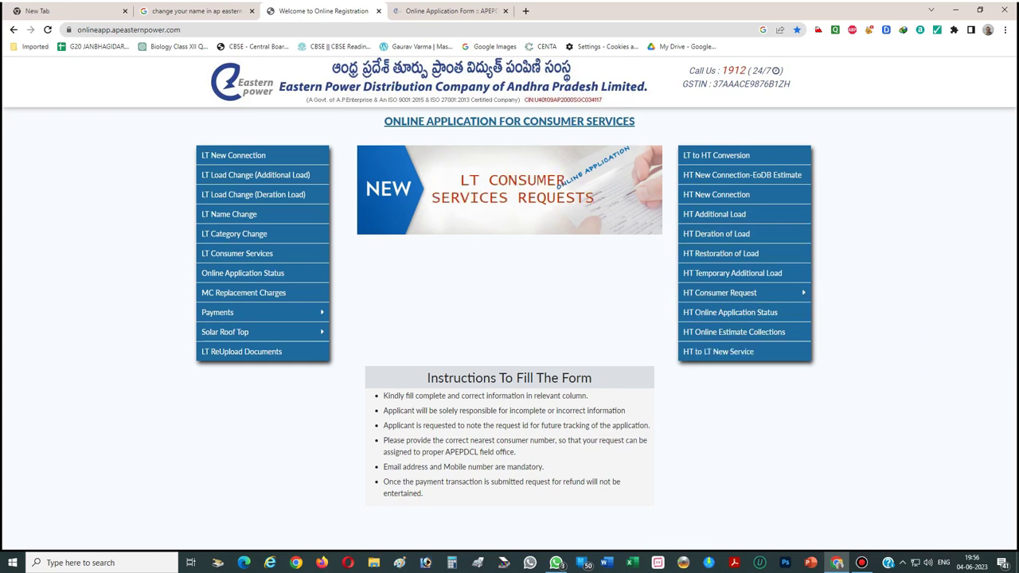
Step: Circle the LT Name Change service in red, clear the mark, and open its online registration form
{"action": "key", "text": "ctrl+shift+1"}
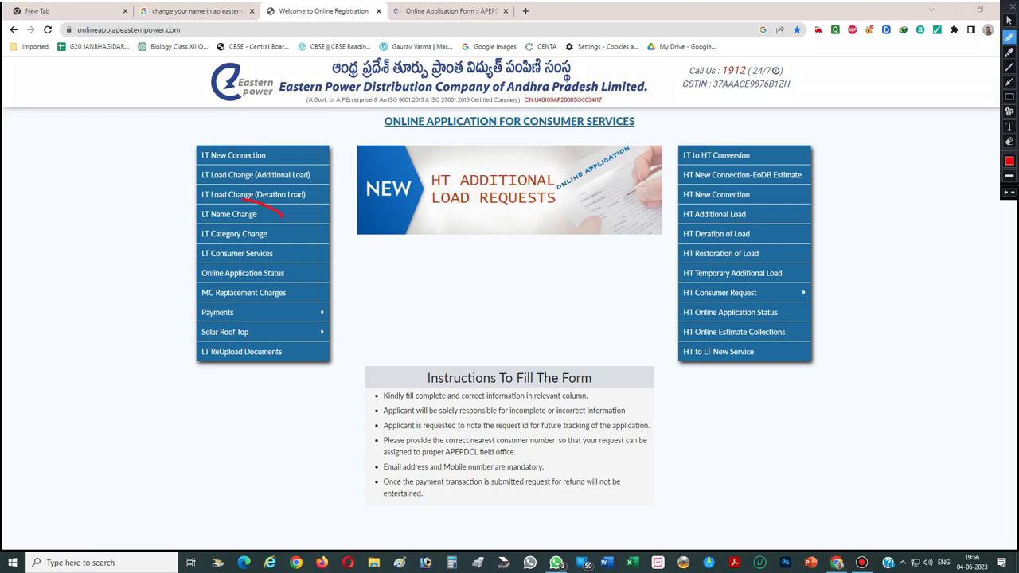
{"action": "mouse_move", "coordinate": [193, 204]}
{"action": "left_mouse_down"}
{"action": "mouse_move", "coordinate": [182, 219]}
{"action": "mouse_move", "coordinate": [267, 234]}
{"action": "left_mouse_up"}
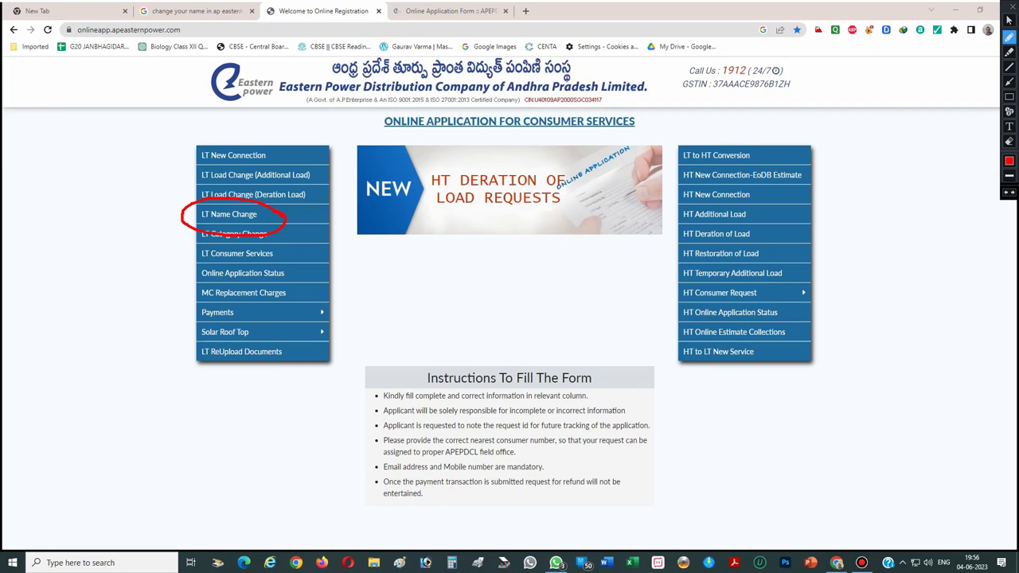
{"action": "key", "text": "Escape"}
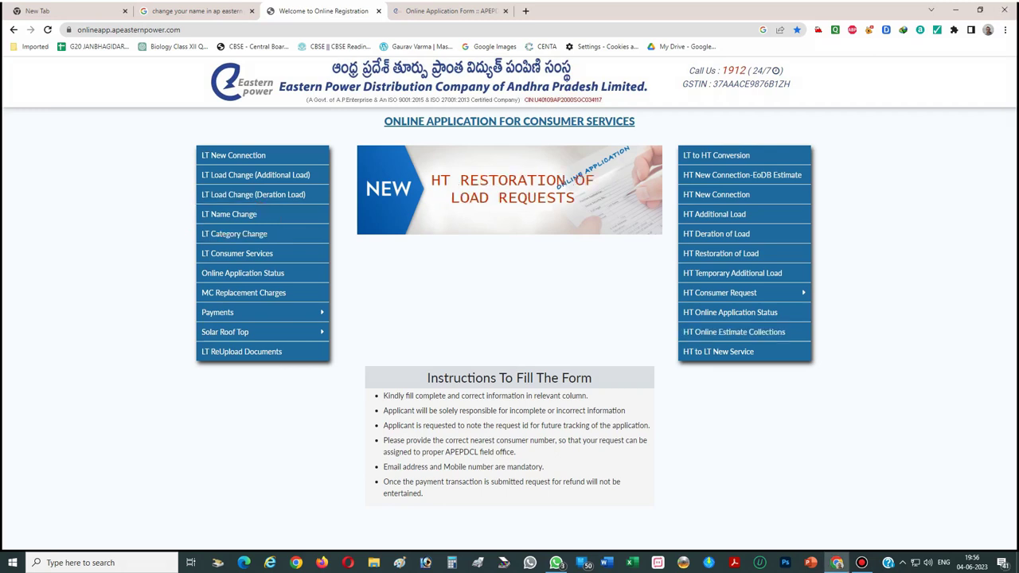
{"action": "left_click", "coordinate": [230, 214]}
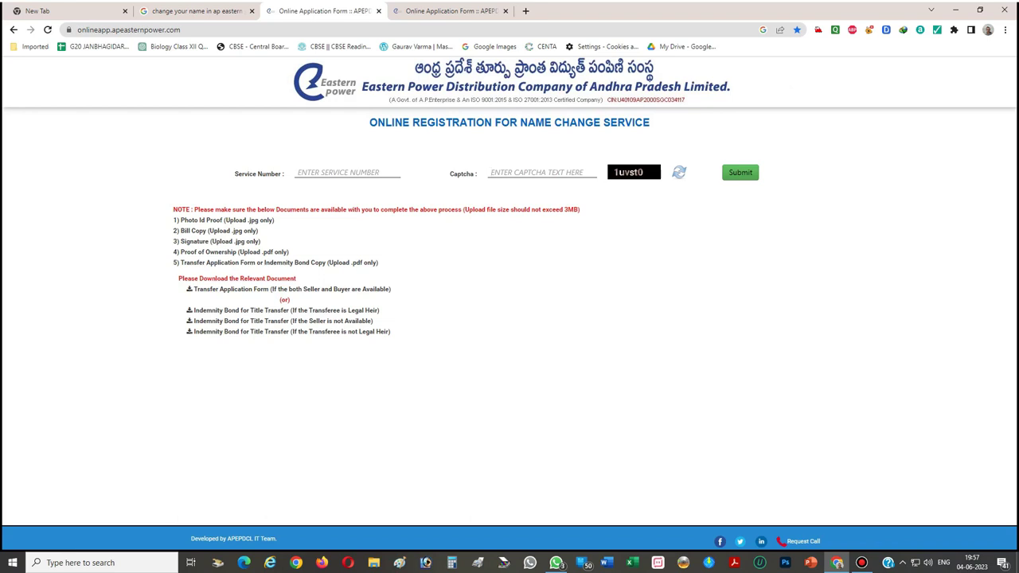
Step: Circle the Service Number field, the Captcha field and Submit in red, and clear the marks
{"action": "key", "text": "ctrl+shift+1"}
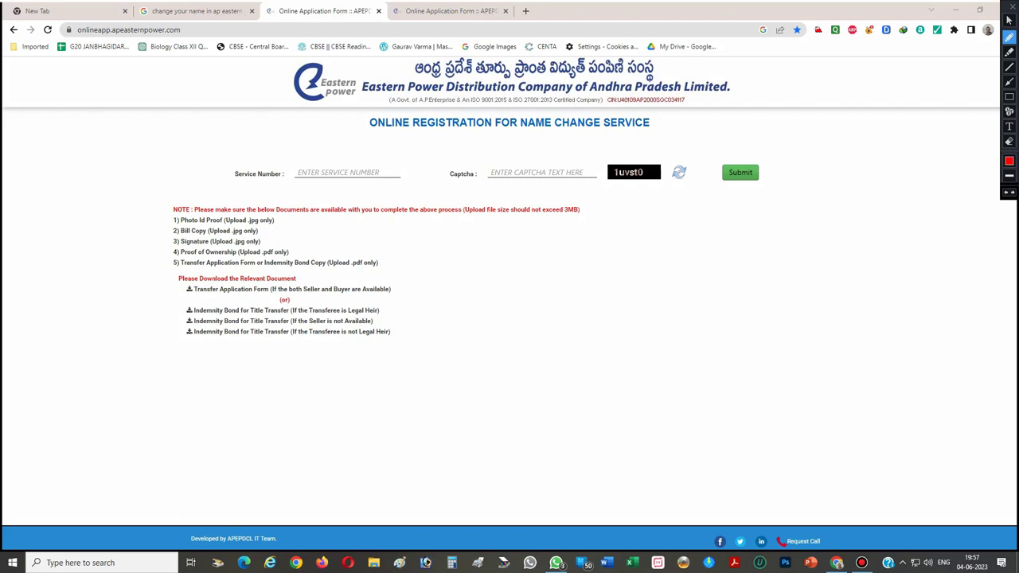
{"action": "mouse_move", "coordinate": [415, 175]}
{"action": "left_mouse_down"}
{"action": "mouse_move", "coordinate": [342, 150]}
{"action": "mouse_move", "coordinate": [285, 178]}
{"action": "mouse_move", "coordinate": [409, 189]}
{"action": "mouse_move", "coordinate": [412, 169]}
{"action": "left_mouse_up"}
{"action": "mouse_move", "coordinate": [551, 150]}
{"action": "left_mouse_down"}
{"action": "mouse_move", "coordinate": [498, 159]}
{"action": "mouse_move", "coordinate": [486, 186]}
{"action": "mouse_move", "coordinate": [557, 198]}
{"action": "mouse_move", "coordinate": [598, 178]}
{"action": "mouse_move", "coordinate": [549, 150]}
{"action": "left_mouse_up"}
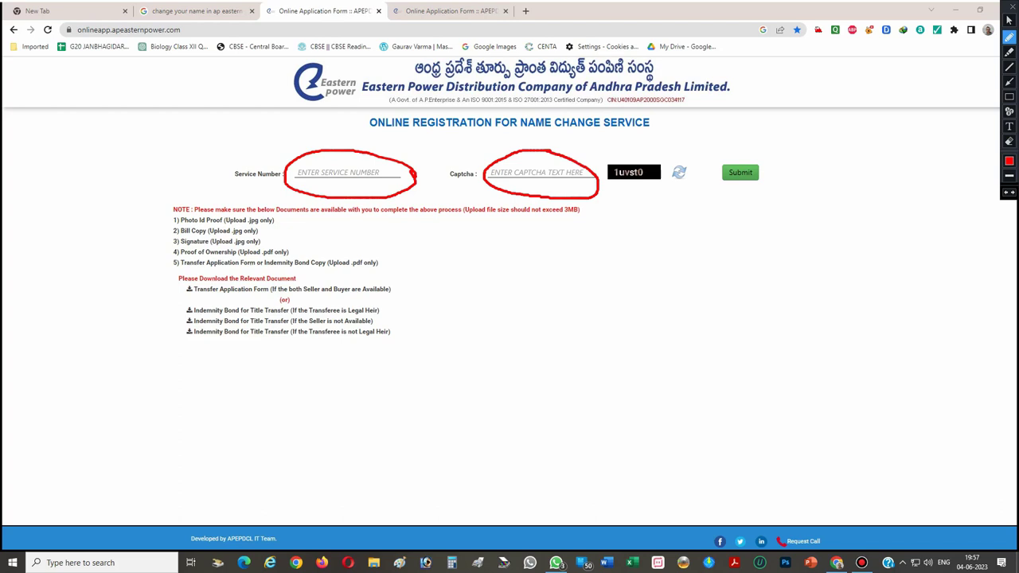
{"action": "mouse_move", "coordinate": [778, 181]}
{"action": "left_mouse_down"}
{"action": "mouse_move", "coordinate": [767, 159]}
{"action": "mouse_move", "coordinate": [708, 165]}
{"action": "mouse_move", "coordinate": [778, 200]}
{"action": "mouse_move", "coordinate": [767, 163]}
{"action": "left_mouse_up"}
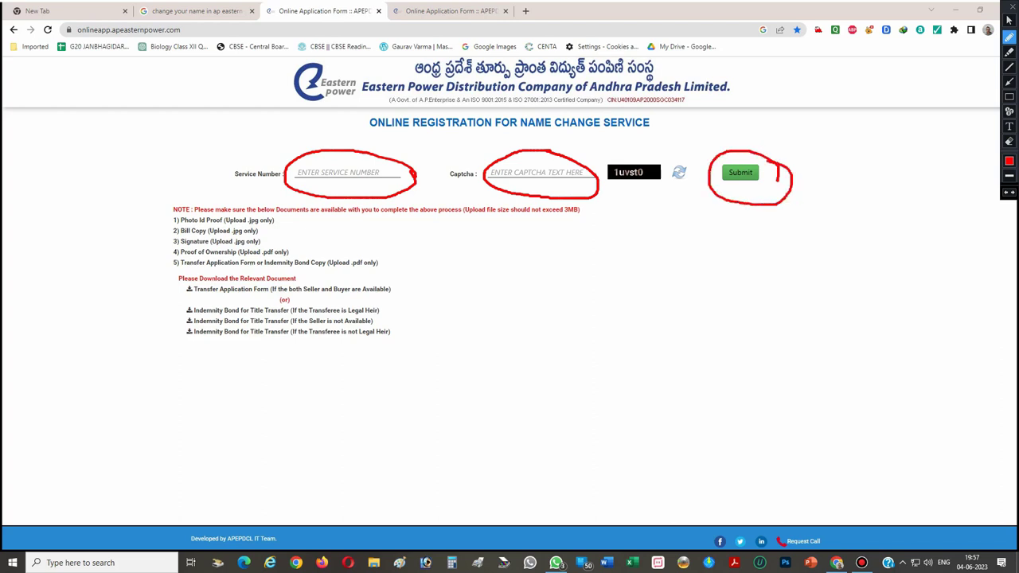
{"action": "key", "text": "Escape"}
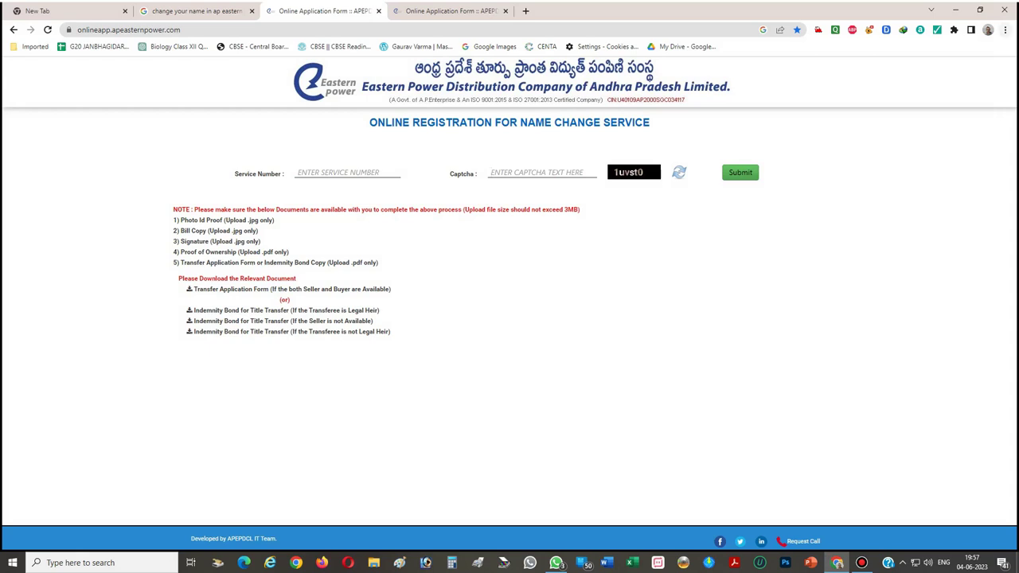
Step: Enlarge the name change registration page to 125% zoom
{"action": "left_click", "coordinate": [1004, 29]}
{"action": "left_click", "coordinate": [971, 140]}
{"action": "left_click", "coordinate": [972, 140]}
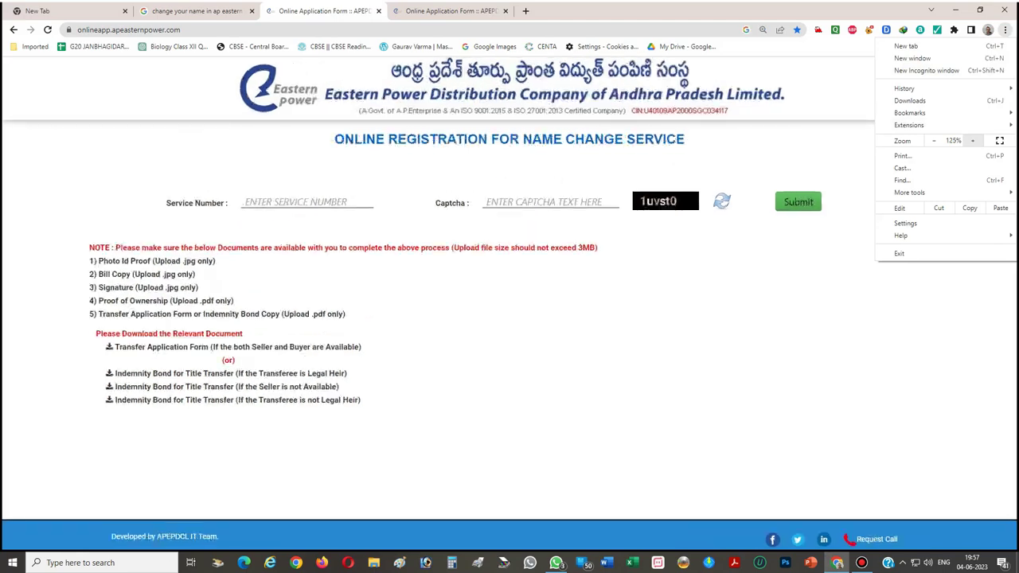
{"action": "left_click", "coordinate": [972, 140]}
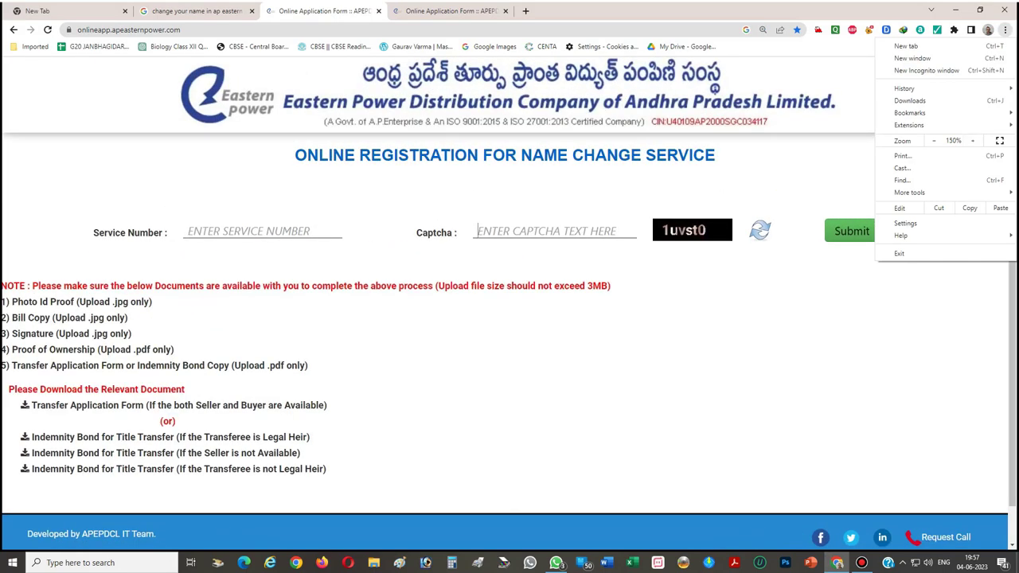
{"action": "key", "text": "Escape"}
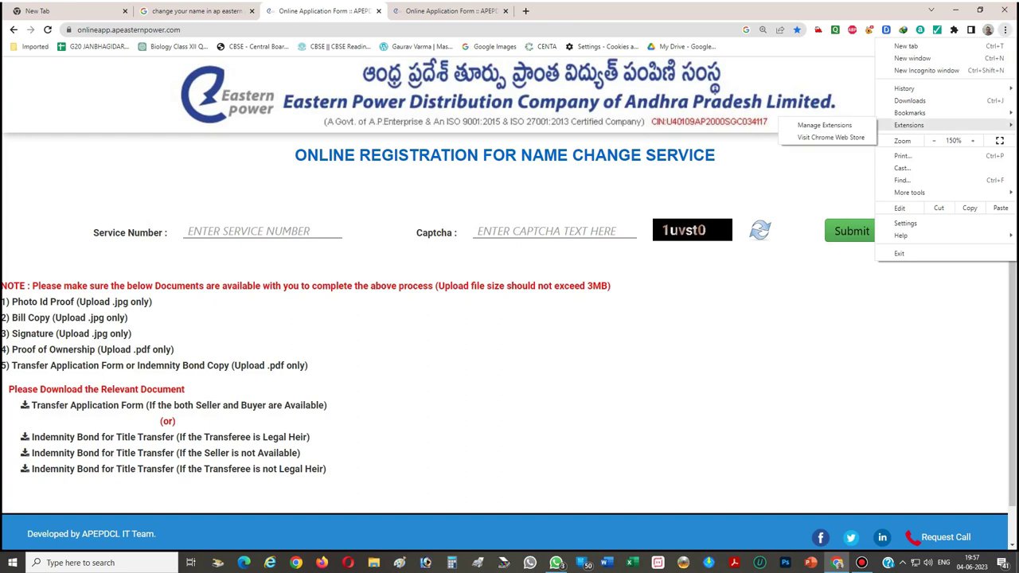
{"action": "left_click", "coordinate": [933, 140]}
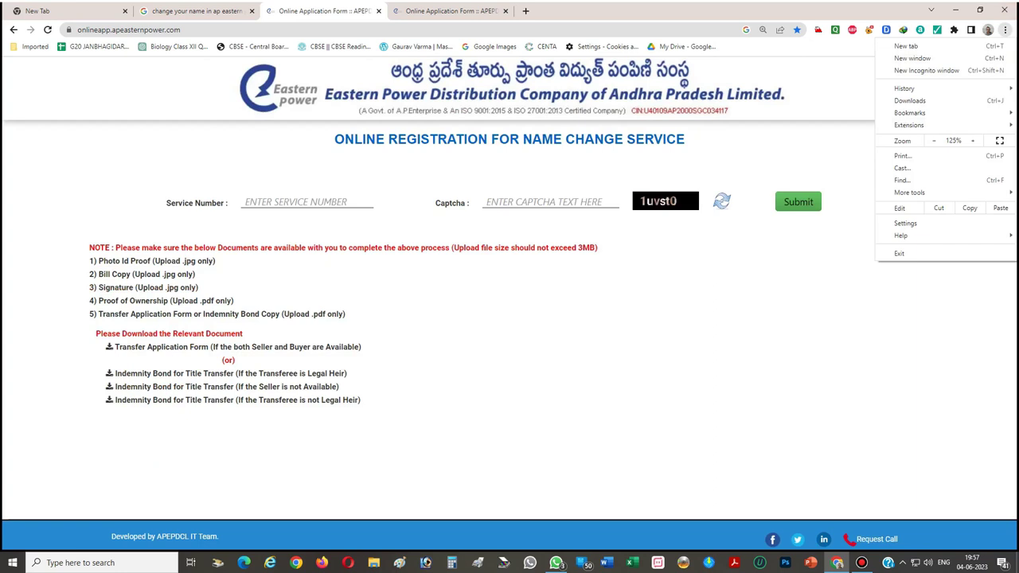
{"action": "key", "text": "Escape"}
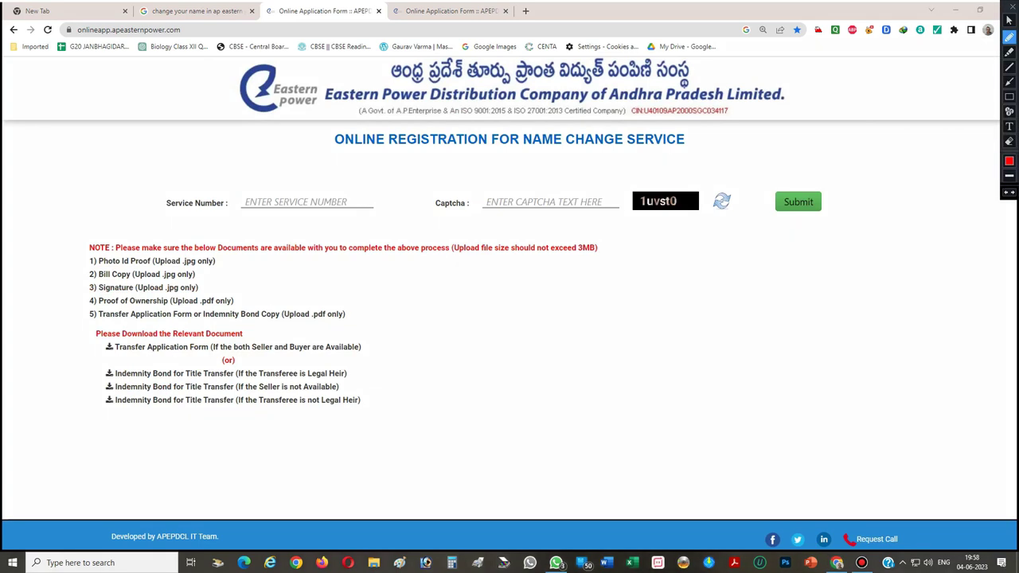
Step: Circle Photo Id Proof and Bill Copy in the required documents list, and clear the marks
{"action": "mouse_move", "coordinate": [235, 265]}
{"action": "left_mouse_down"}
{"action": "mouse_move", "coordinate": [123, 243]}
{"action": "mouse_move", "coordinate": [82, 257]}
{"action": "mouse_move", "coordinate": [106, 269]}
{"action": "mouse_move", "coordinate": [217, 271]}
{"action": "mouse_move", "coordinate": [231, 259]}
{"action": "left_mouse_up"}
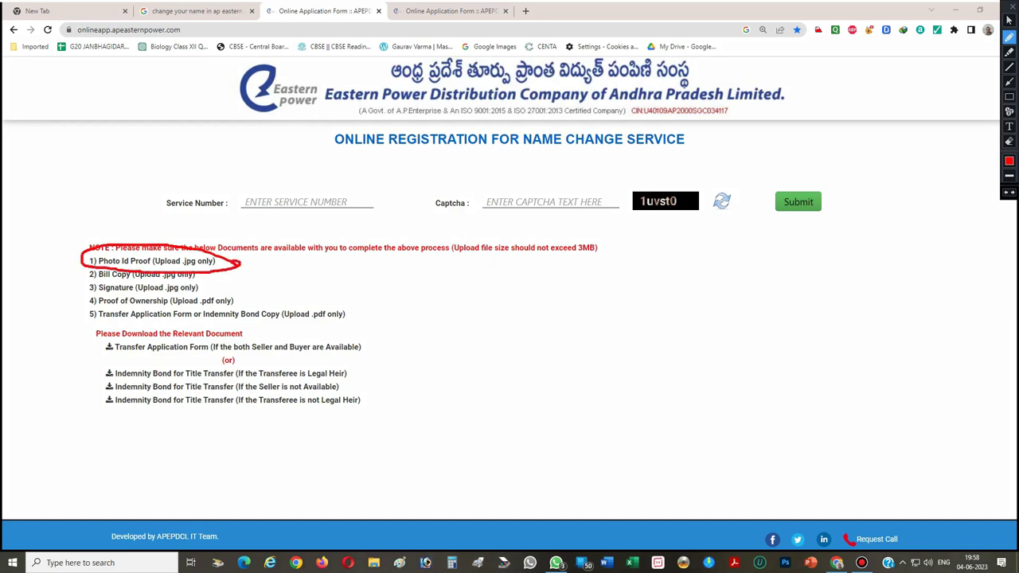
{"action": "mouse_move", "coordinate": [203, 266]}
{"action": "left_mouse_down"}
{"action": "mouse_move", "coordinate": [82, 272]}
{"action": "mouse_move", "coordinate": [114, 287]}
{"action": "mouse_move", "coordinate": [202, 274]}
{"action": "left_mouse_up"}
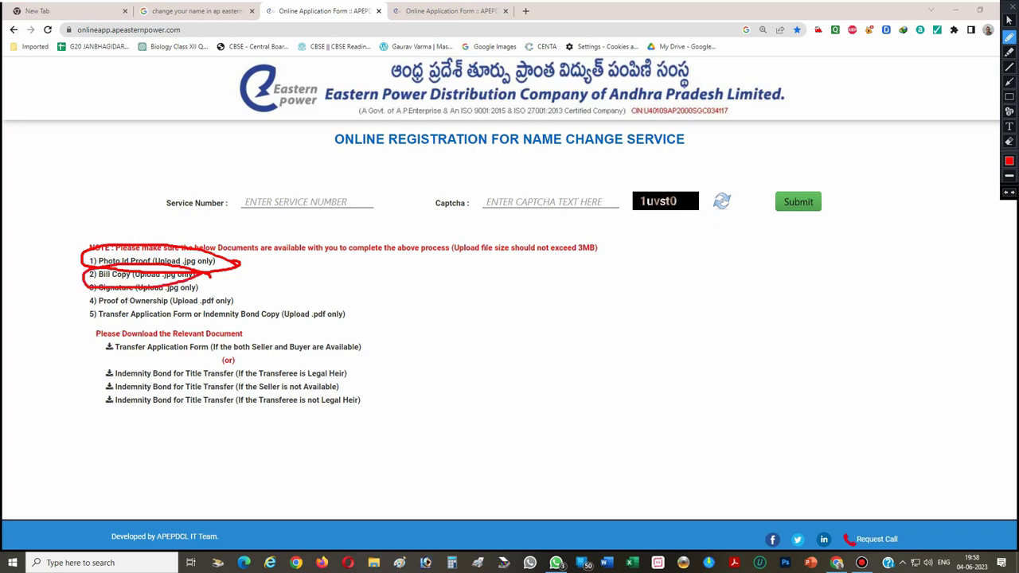
{"action": "key", "text": "Escape"}
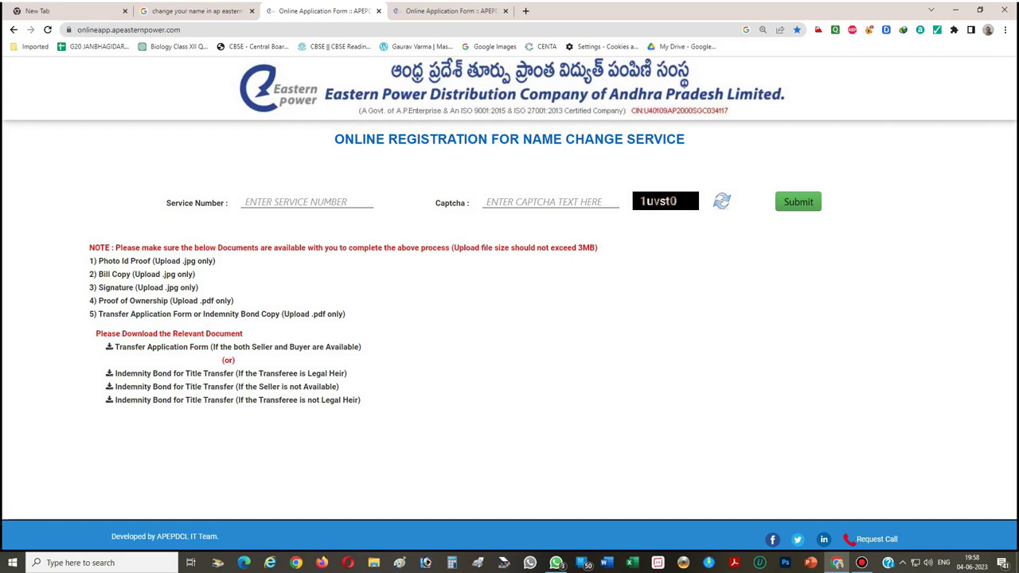
Step: Circle Signature, Proof of Ownership, and Transfer Application Form or Indemnity Bond Copy in the documents list, and clear the marks
{"action": "key", "text": "ctrl+shift+p"}
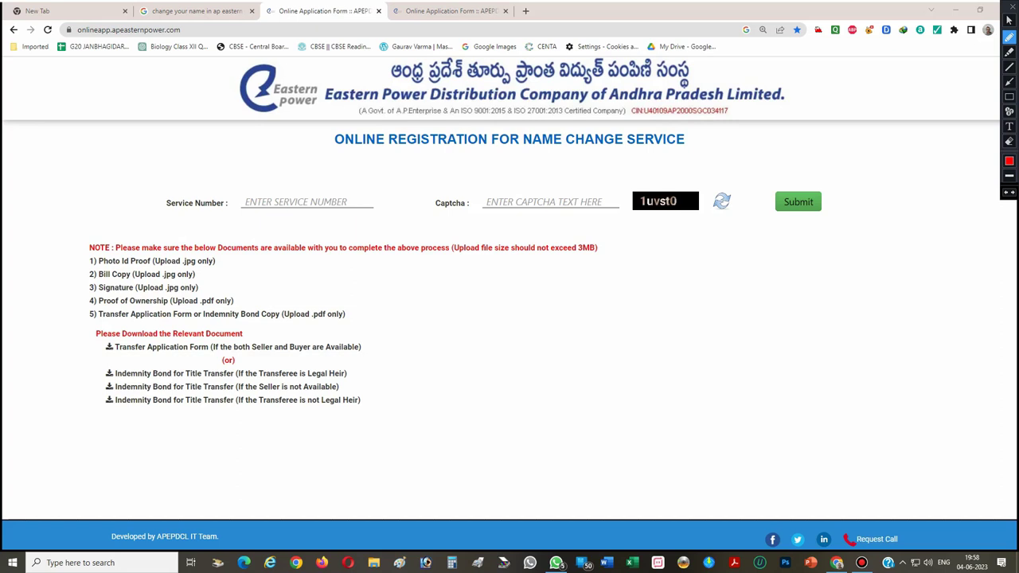
{"action": "mouse_move", "coordinate": [203, 280]}
{"action": "left_mouse_down"}
{"action": "mouse_move", "coordinate": [78, 283]}
{"action": "mouse_move", "coordinate": [185, 298]}
{"action": "mouse_move", "coordinate": [209, 291]}
{"action": "mouse_move", "coordinate": [205, 281]}
{"action": "left_mouse_up"}
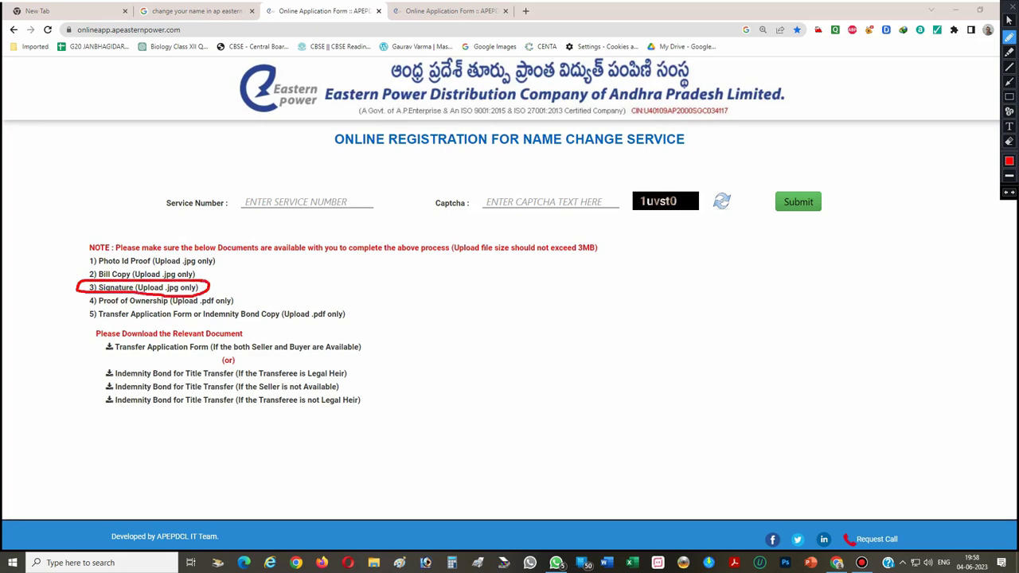
{"action": "mouse_move", "coordinate": [247, 295]}
{"action": "left_mouse_down"}
{"action": "mouse_move", "coordinate": [84, 298]}
{"action": "mouse_move", "coordinate": [99, 309]}
{"action": "mouse_move", "coordinate": [157, 310]}
{"action": "mouse_move", "coordinate": [251, 300]}
{"action": "left_mouse_up"}
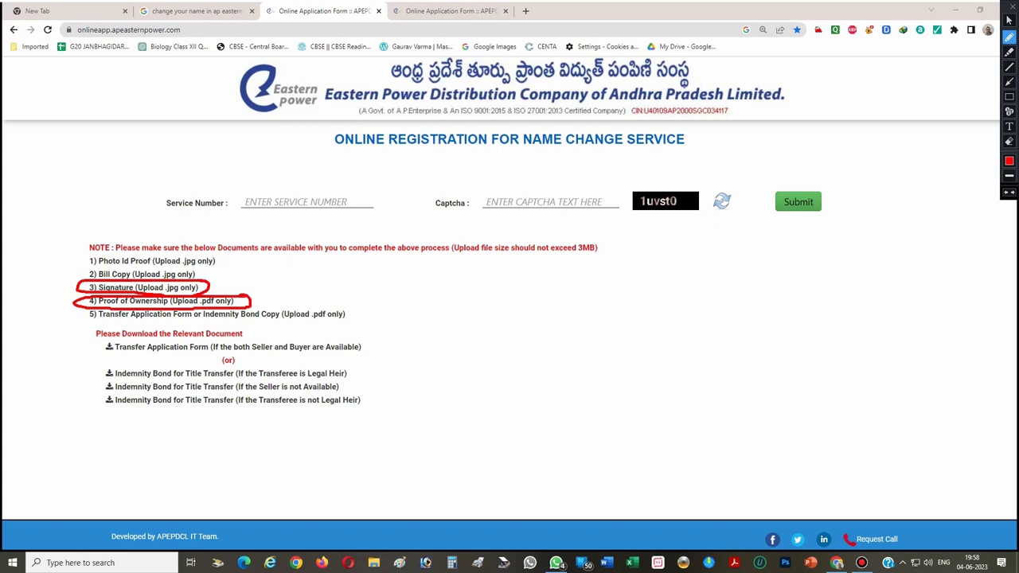
{"action": "mouse_move", "coordinate": [343, 311]}
{"action": "left_mouse_down"}
{"action": "mouse_move", "coordinate": [148, 315]}
{"action": "mouse_move", "coordinate": [100, 305]}
{"action": "mouse_move", "coordinate": [151, 322]}
{"action": "mouse_move", "coordinate": [326, 326]}
{"action": "mouse_move", "coordinate": [349, 316]}
{"action": "left_mouse_up"}
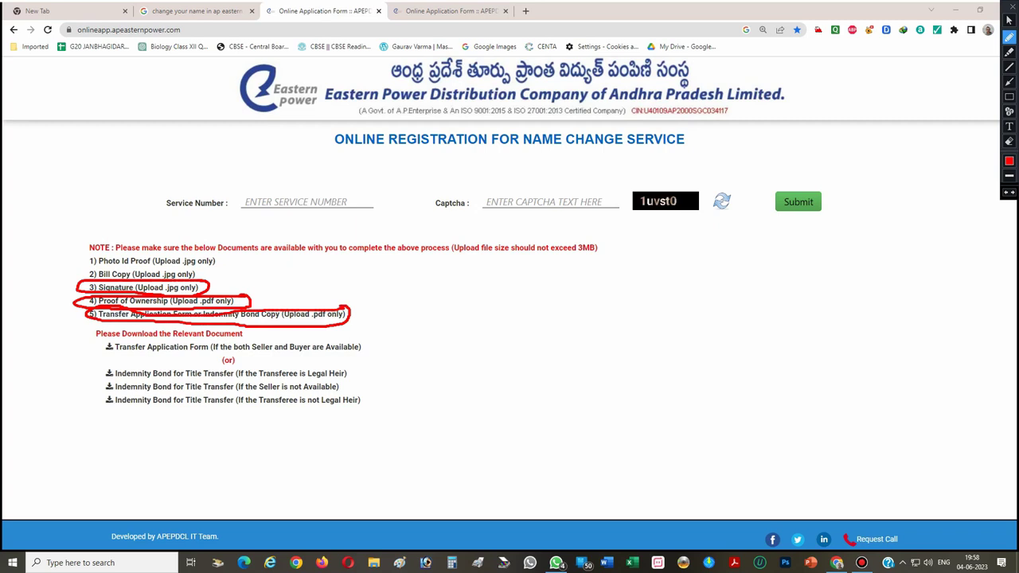
{"action": "key", "text": "Escape"}
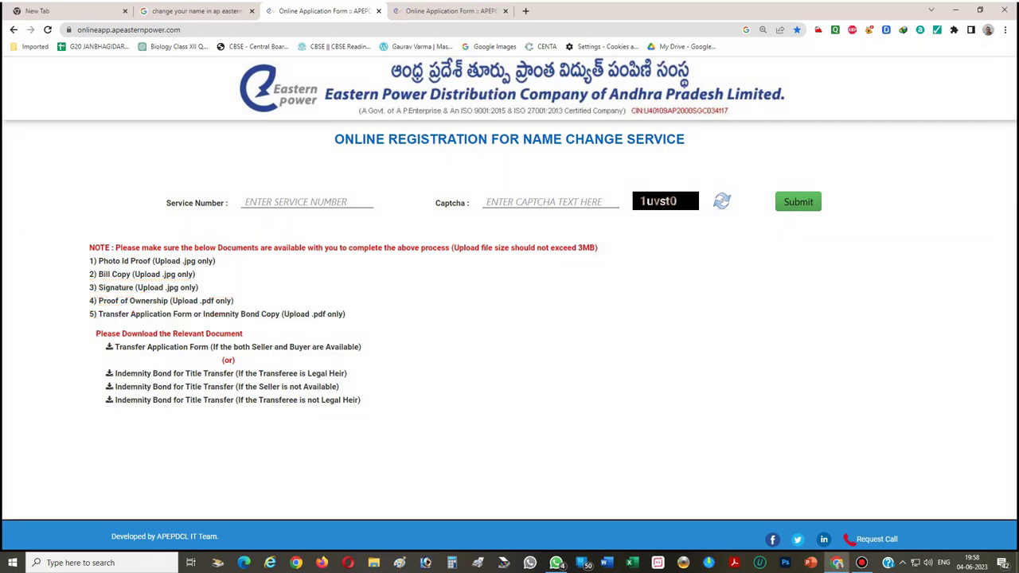
Step: Circle Transfer Application Form or Indemnity Bond Copy in the required documents list twice, clearing the mark each time
{"action": "key", "text": "ctrl+alt+g"}
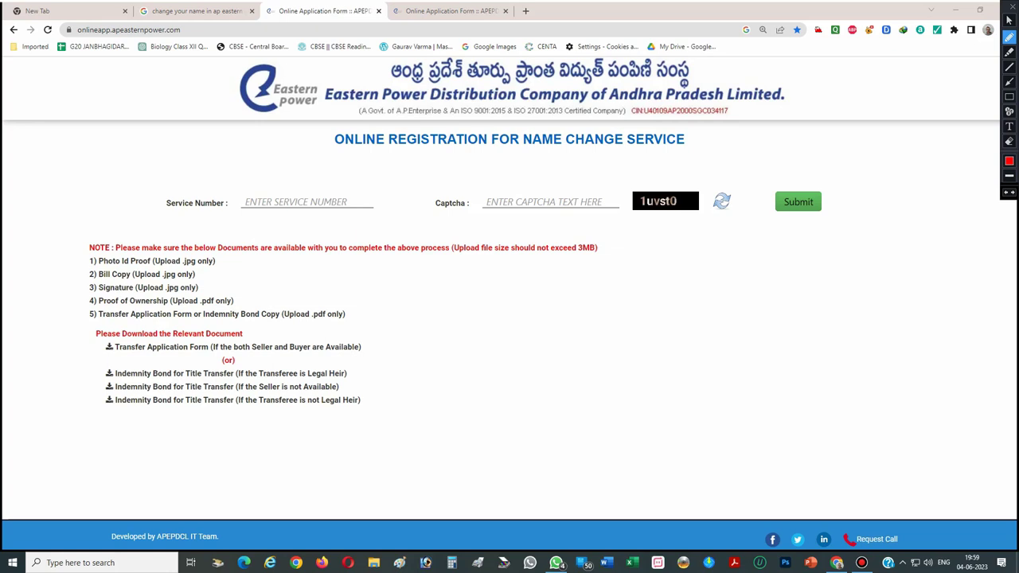
{"action": "mouse_move", "coordinate": [142, 302]}
{"action": "left_mouse_down"}
{"action": "mouse_move", "coordinate": [74, 318]}
{"action": "mouse_move", "coordinate": [361, 317]}
{"action": "mouse_move", "coordinate": [303, 305]}
{"action": "mouse_move", "coordinate": [137, 310]}
{"action": "left_mouse_up"}
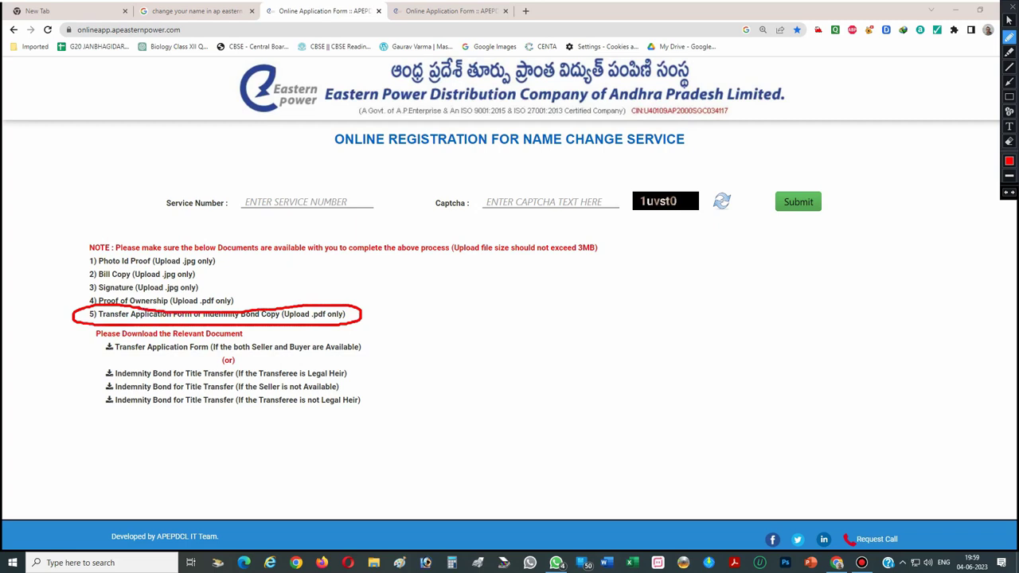
{"action": "key", "text": "Escape"}
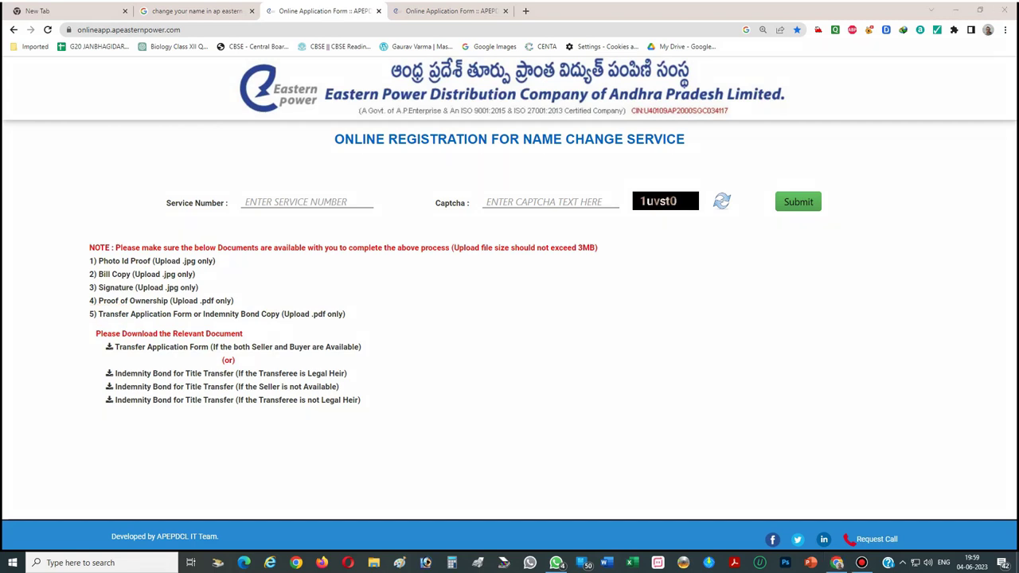
{"action": "key", "text": "ctrl+shift+p"}
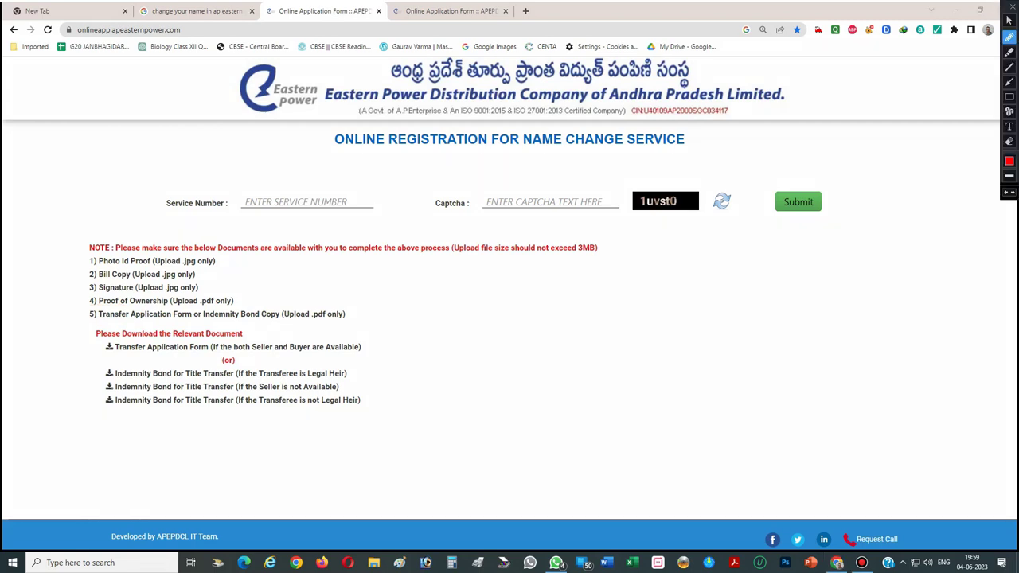
{"action": "mouse_move", "coordinate": [331, 303]}
{"action": "left_mouse_down"}
{"action": "mouse_move", "coordinate": [89, 304]}
{"action": "mouse_move", "coordinate": [82, 317]}
{"action": "mouse_move", "coordinate": [290, 329]}
{"action": "mouse_move", "coordinate": [355, 317]}
{"action": "mouse_move", "coordinate": [323, 302]}
{"action": "left_mouse_up"}
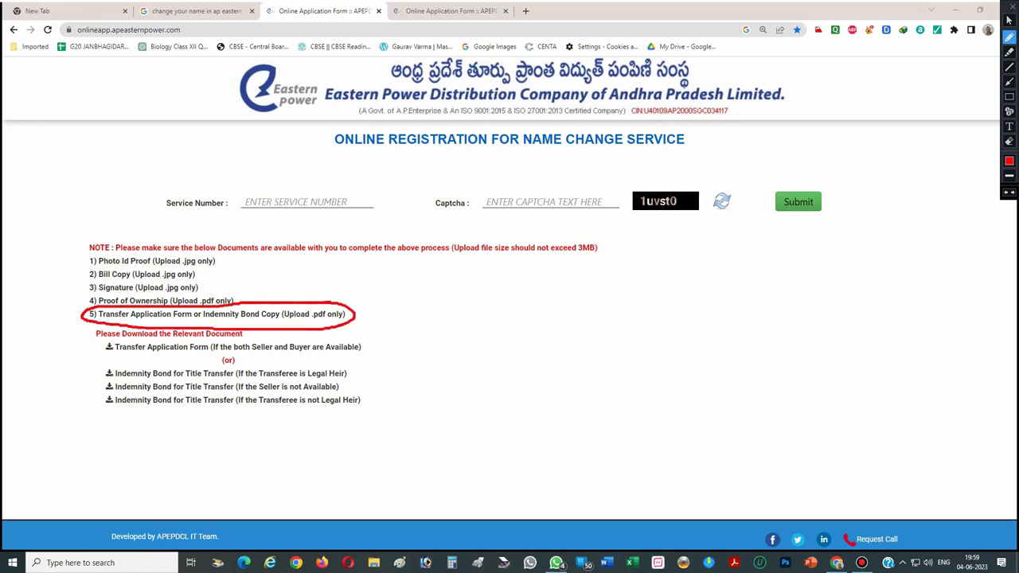
{"action": "key", "text": "Escape"}
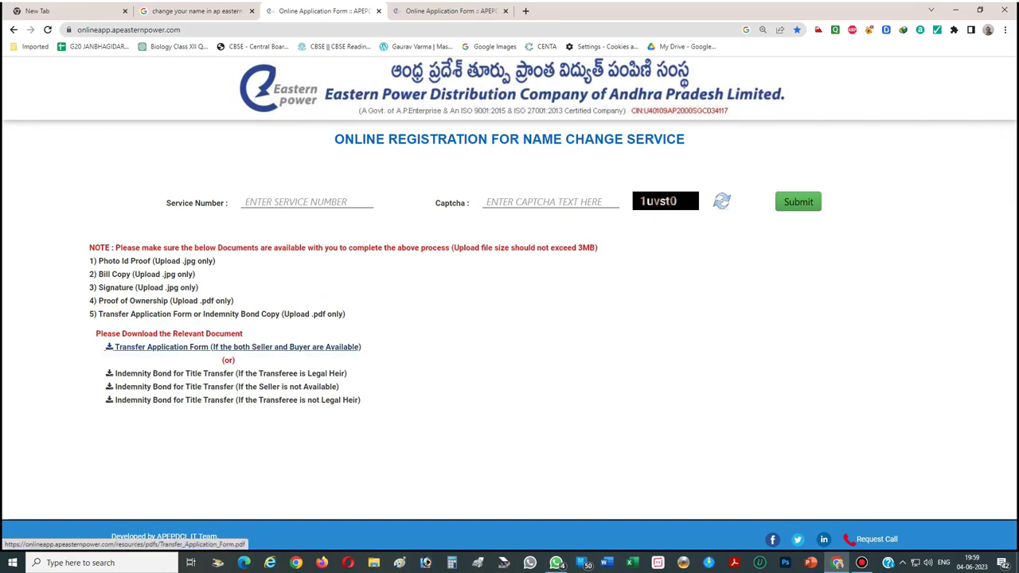
Step: Circle the Transfer Application Form link, then circle the Indemnity Bond link for a legal heir transferee twice, undoing each bond mark
{"action": "key", "text": "ctrl+shift+d"}
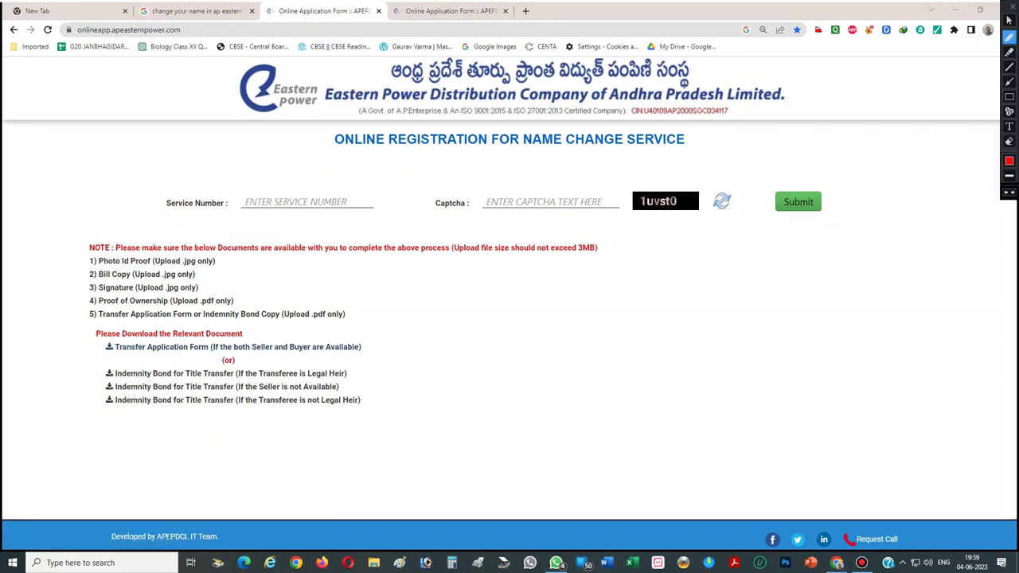
{"action": "mouse_move", "coordinate": [268, 332]}
{"action": "left_mouse_down"}
{"action": "mouse_move", "coordinate": [99, 333]}
{"action": "mouse_move", "coordinate": [97, 358]}
{"action": "mouse_move", "coordinate": [384, 352]}
{"action": "mouse_move", "coordinate": [264, 333]}
{"action": "left_mouse_up"}
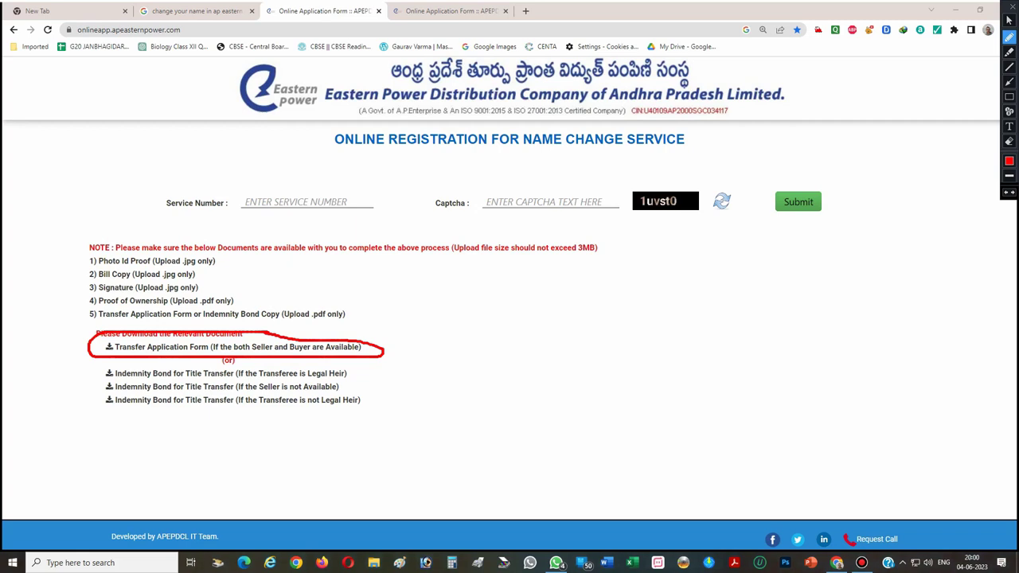
{"action": "mouse_move", "coordinate": [197, 365]}
{"action": "left_mouse_down"}
{"action": "mouse_move", "coordinate": [101, 366]}
{"action": "mouse_move", "coordinate": [197, 383]}
{"action": "mouse_move", "coordinate": [356, 379]}
{"action": "mouse_move", "coordinate": [360, 368]}
{"action": "mouse_move", "coordinate": [195, 366]}
{"action": "left_mouse_up"}
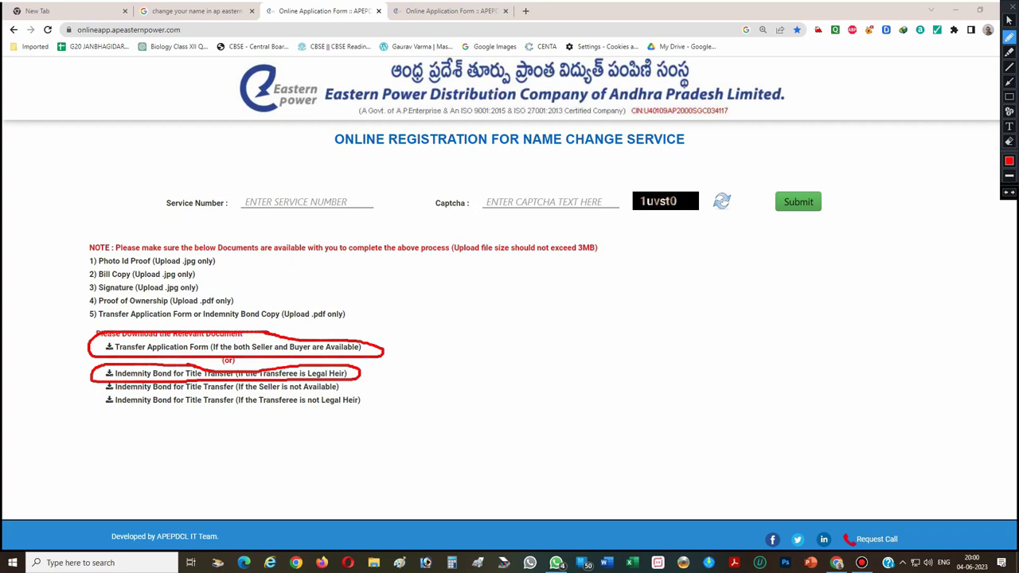
{"action": "key", "text": "ctrl+z"}
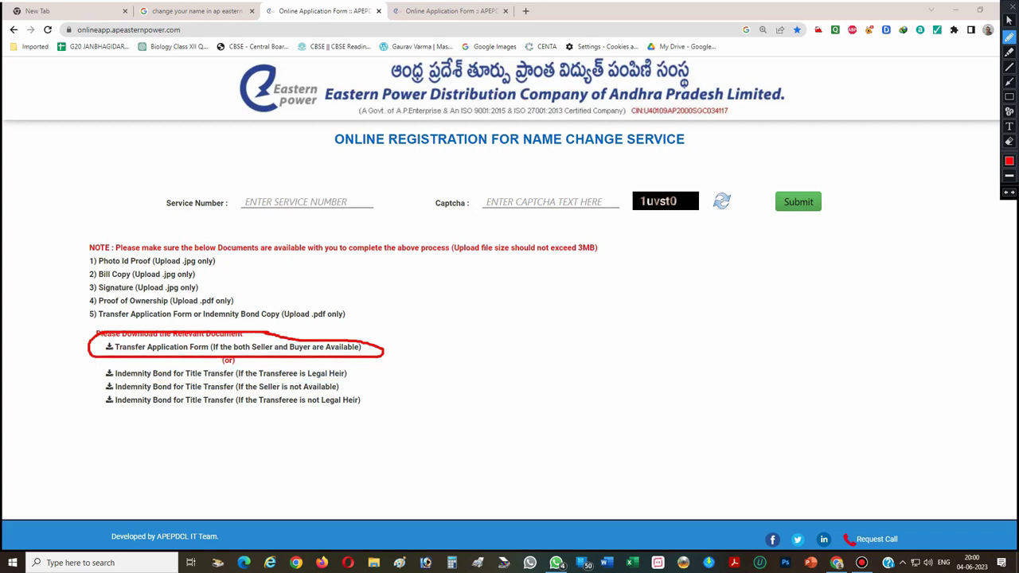
{"action": "mouse_move", "coordinate": [352, 363]}
{"action": "left_mouse_down"}
{"action": "mouse_move", "coordinate": [94, 373]}
{"action": "mouse_move", "coordinate": [231, 386]}
{"action": "mouse_move", "coordinate": [358, 374]}
{"action": "mouse_move", "coordinate": [349, 363]}
{"action": "left_mouse_up"}
{"action": "key", "text": "ctrl+z"}
Step: Circle the Indemnity Bond link for when the seller is not available twice, undoing the mark each time
{"action": "mouse_move", "coordinate": [185, 377]}
{"action": "left_mouse_down"}
{"action": "mouse_move", "coordinate": [90, 388]}
{"action": "mouse_move", "coordinate": [339, 394]}
{"action": "mouse_move", "coordinate": [353, 385]}
{"action": "mouse_move", "coordinate": [175, 382]}
{"action": "left_mouse_up"}
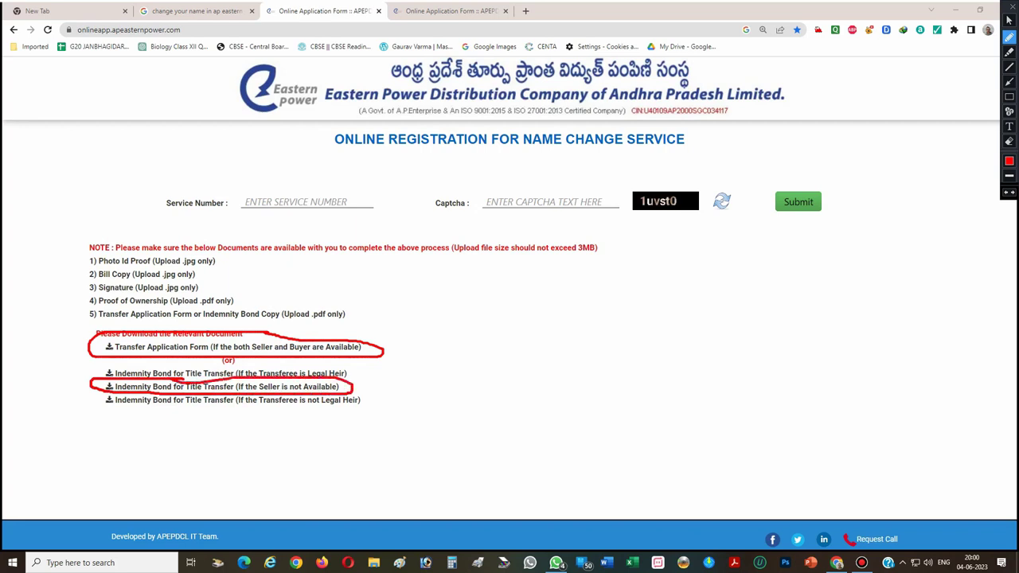
{"action": "key", "text": "ctrl+z"}
{"action": "mouse_move", "coordinate": [213, 374]}
{"action": "left_mouse_down"}
{"action": "mouse_move", "coordinate": [90, 387]}
{"action": "mouse_move", "coordinate": [329, 394]}
{"action": "mouse_move", "coordinate": [352, 382]}
{"action": "mouse_move", "coordinate": [211, 375]}
{"action": "left_mouse_up"}
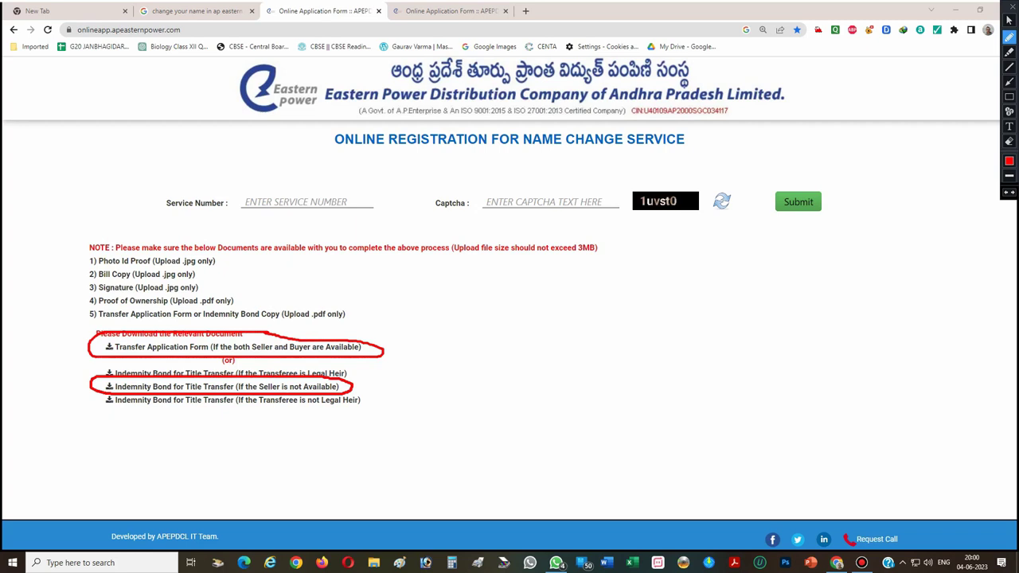
{"action": "key", "text": "ctrl+z"}
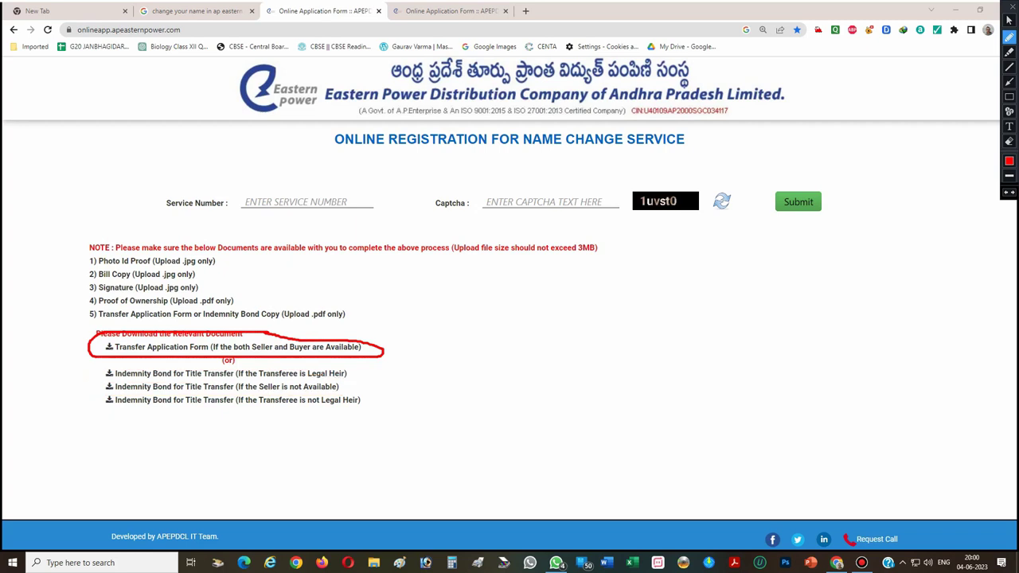
Step: Circle the Indemnity Bond link for a transferee who is not a legal heir repeatedly, and clear all marks
{"action": "mouse_move", "coordinate": [232, 389]}
{"action": "left_mouse_down"}
{"action": "mouse_move", "coordinate": [105, 390]}
{"action": "mouse_move", "coordinate": [91, 406]}
{"action": "mouse_move", "coordinate": [246, 415]}
{"action": "mouse_move", "coordinate": [379, 405]}
{"action": "mouse_move", "coordinate": [362, 391]}
{"action": "mouse_move", "coordinate": [228, 389]}
{"action": "left_mouse_up"}
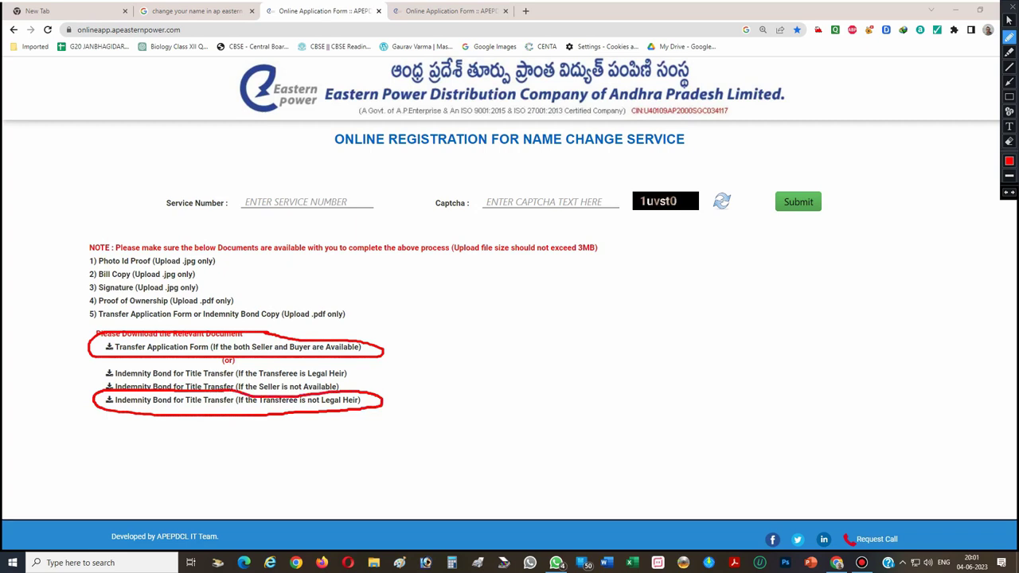
{"action": "key", "text": "ctrl+z"}
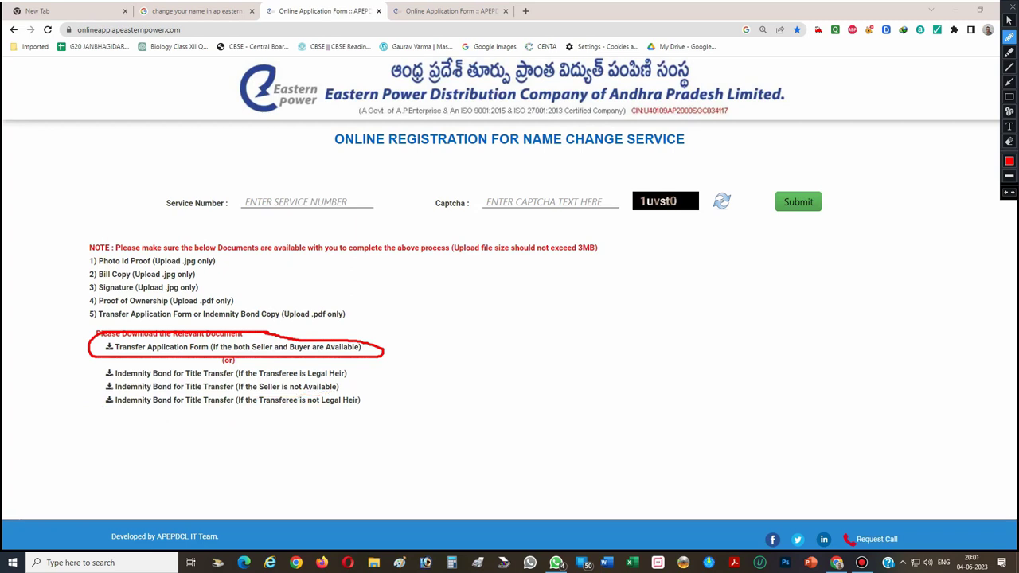
{"action": "mouse_move", "coordinate": [351, 389]}
{"action": "left_mouse_down"}
{"action": "mouse_move", "coordinate": [88, 401]}
{"action": "mouse_move", "coordinate": [164, 419]}
{"action": "mouse_move", "coordinate": [358, 412]}
{"action": "mouse_move", "coordinate": [383, 398]}
{"action": "mouse_move", "coordinate": [354, 390]}
{"action": "left_mouse_up"}
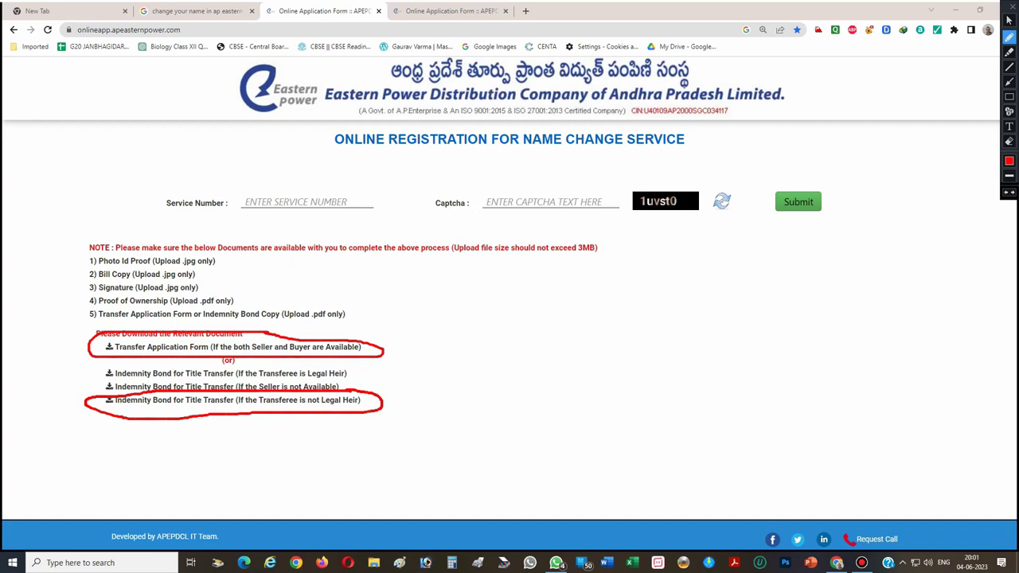
{"action": "key", "text": "ctrl+z"}
{"action": "mouse_move", "coordinate": [207, 390]}
{"action": "left_mouse_down"}
{"action": "mouse_move", "coordinate": [121, 388]}
{"action": "mouse_move", "coordinate": [88, 406]}
{"action": "mouse_move", "coordinate": [277, 415]}
{"action": "mouse_move", "coordinate": [389, 401]}
{"action": "mouse_move", "coordinate": [206, 395]}
{"action": "left_mouse_up"}
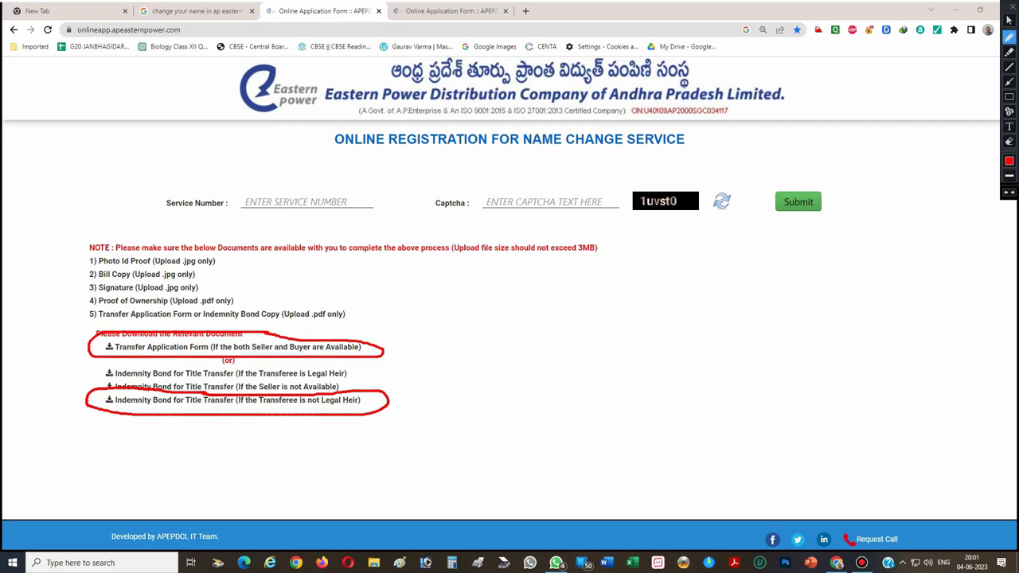
{"action": "key", "text": "Escape"}
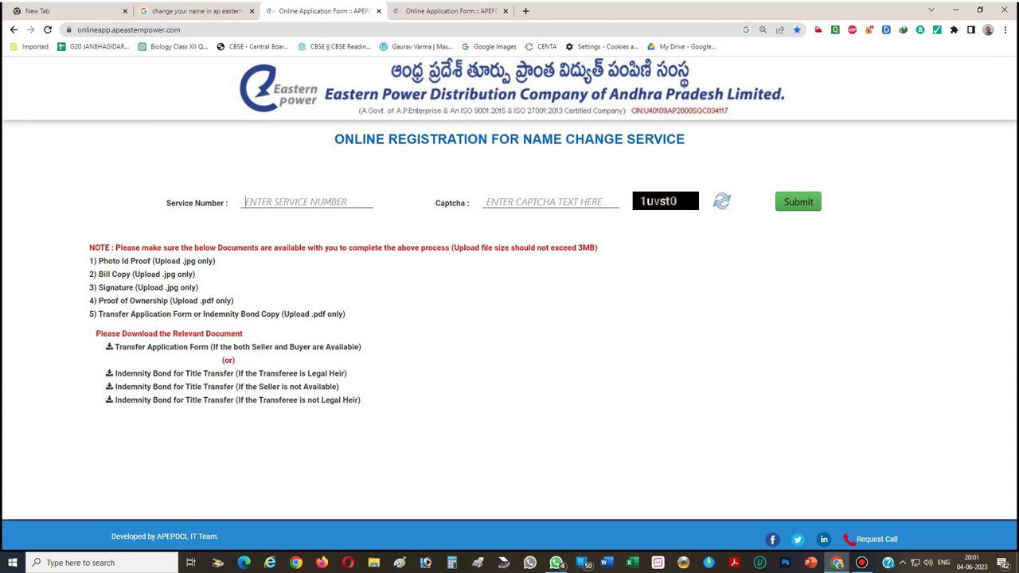
{"action": "left_click", "coordinate": [861, 563]}
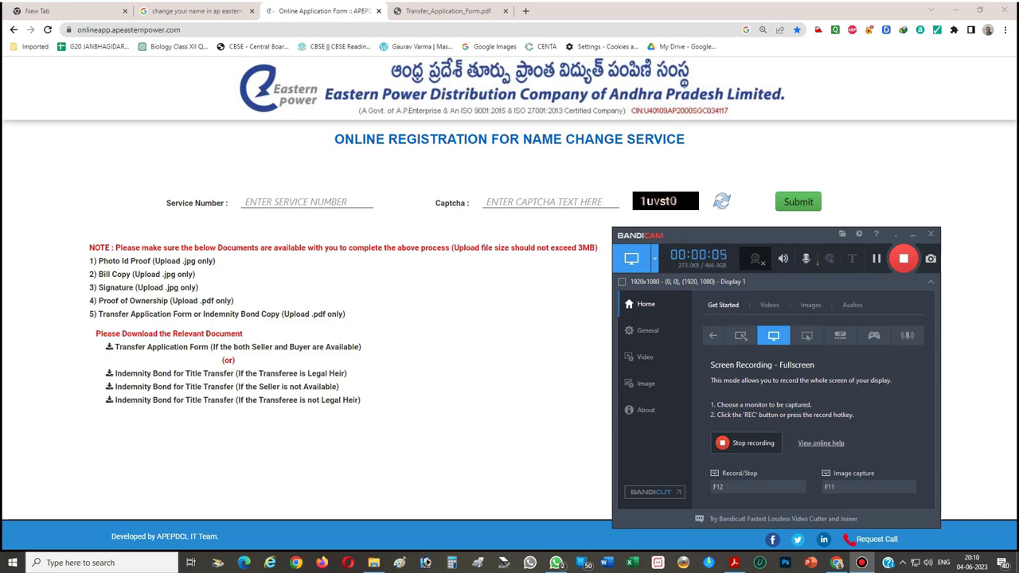
{"action": "left_click", "coordinate": [303, 202]}
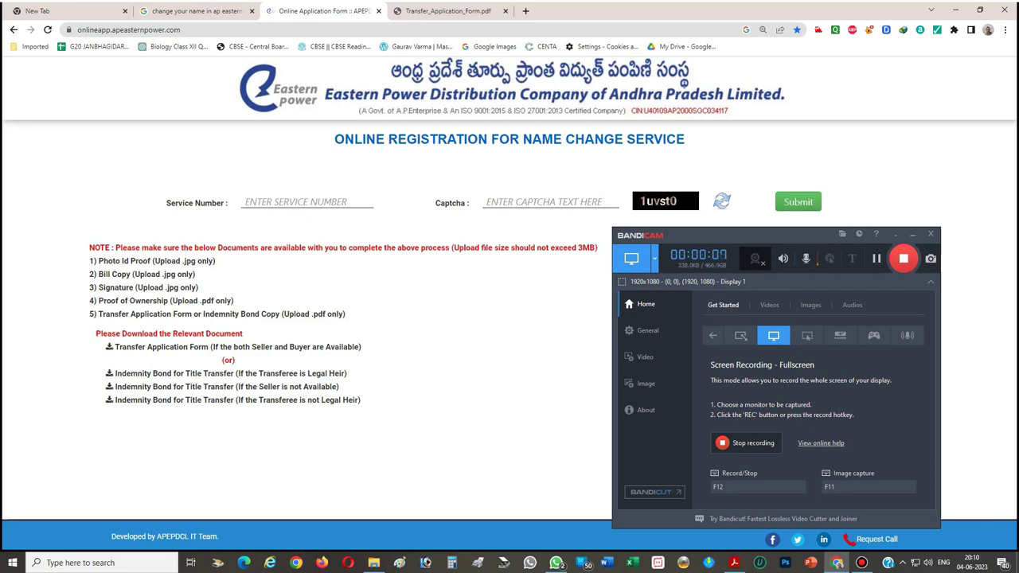
{"action": "left_click", "coordinate": [912, 234]}
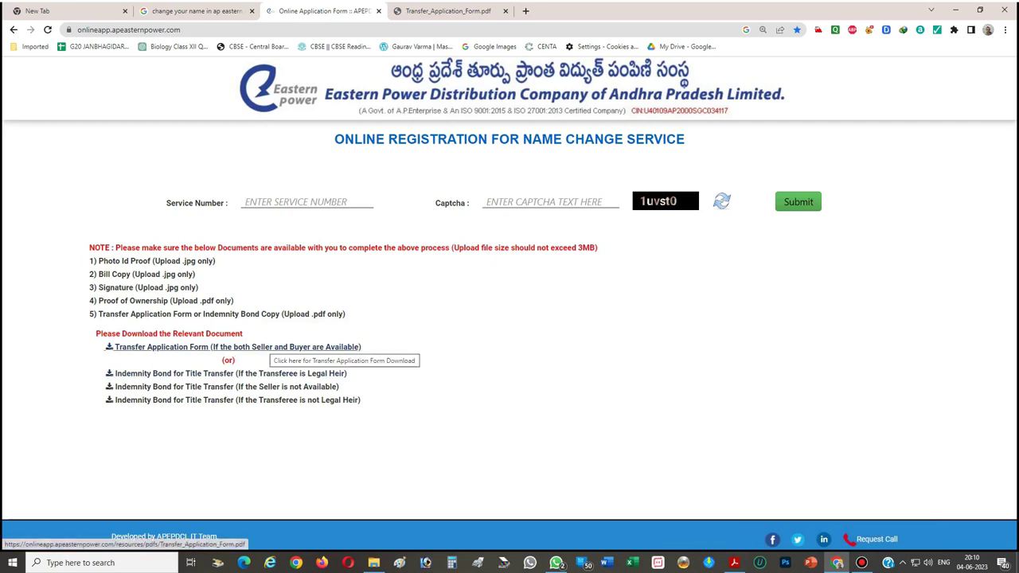
Step: Open the Transfer Application Form PDF and look through its transferor and transferee sections
{"action": "left_click", "coordinate": [199, 347]}
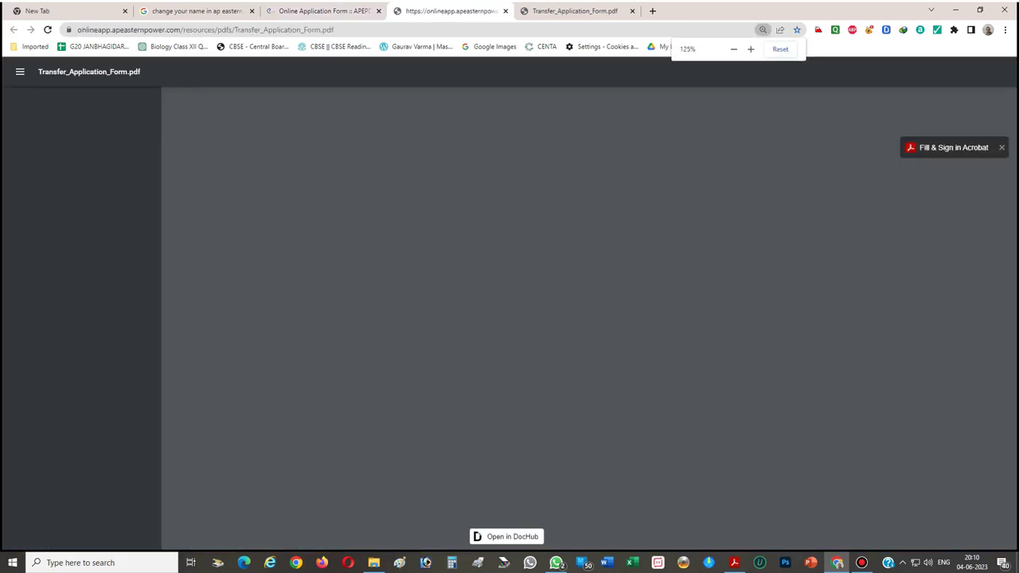
{"action": "scroll", "coordinate": [583, 318], "scroll_direction": "down", "scroll_amount": 2}
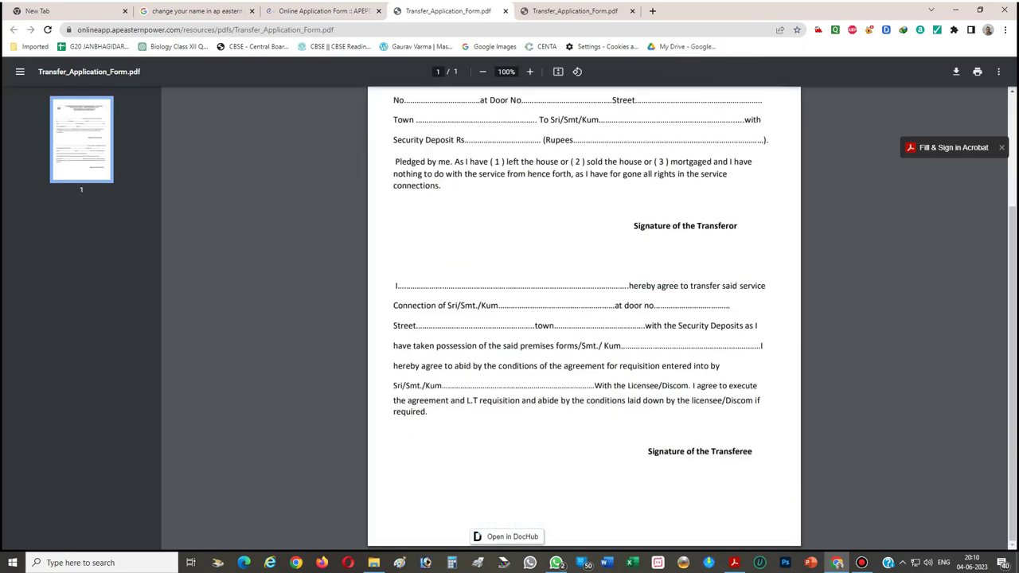
{"action": "scroll", "coordinate": [584, 319], "scroll_direction": "up", "scroll_amount": 2}
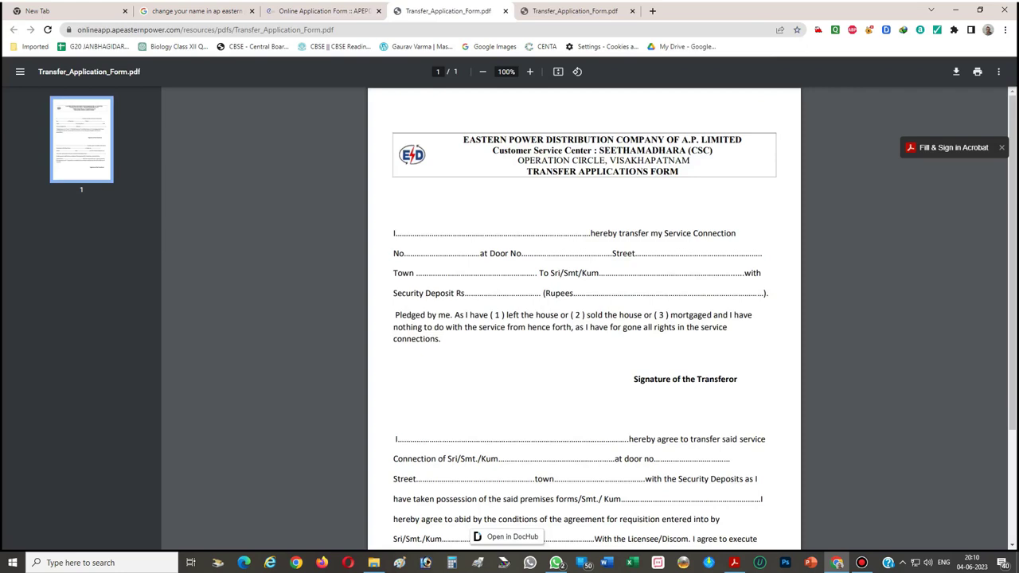
{"action": "scroll", "coordinate": [583, 318], "scroll_direction": "down", "scroll_amount": 2}
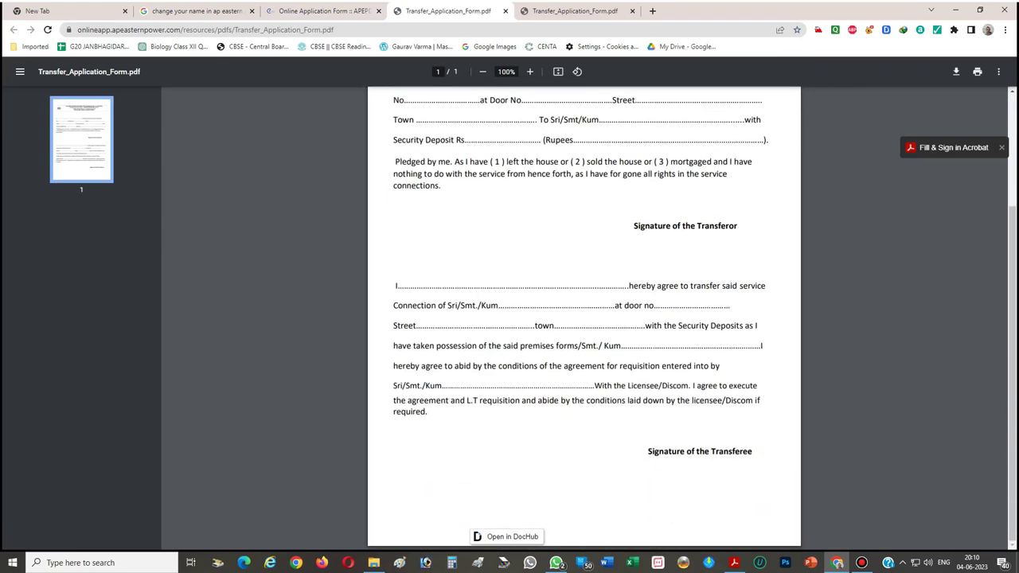
{"action": "scroll", "coordinate": [583, 318], "scroll_direction": "up", "scroll_amount": 2}
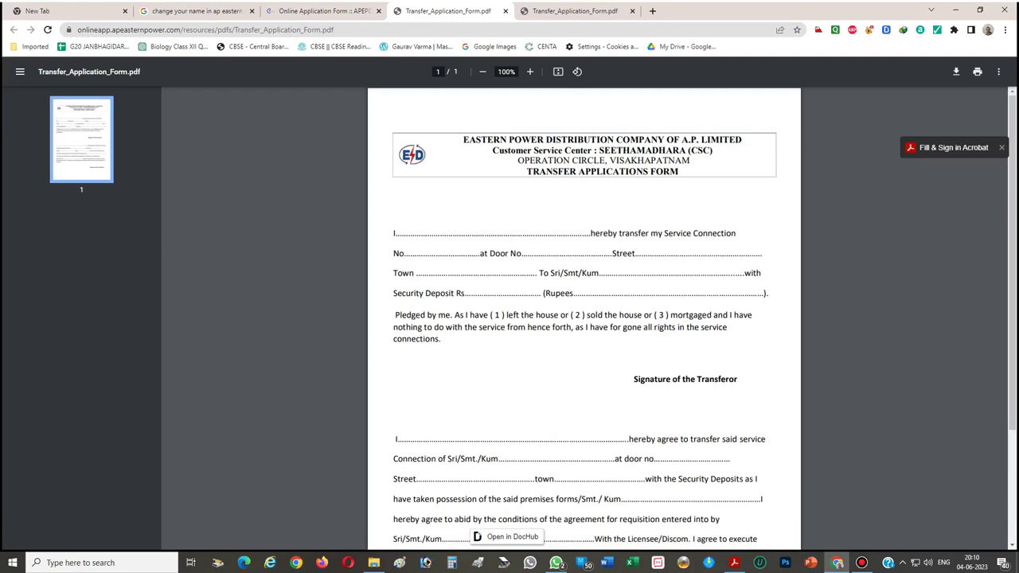
{"action": "scroll", "coordinate": [583, 318], "scroll_direction": "down", "scroll_amount": 2}
{"action": "scroll", "coordinate": [584, 318], "scroll_direction": "up", "scroll_amount": 2}
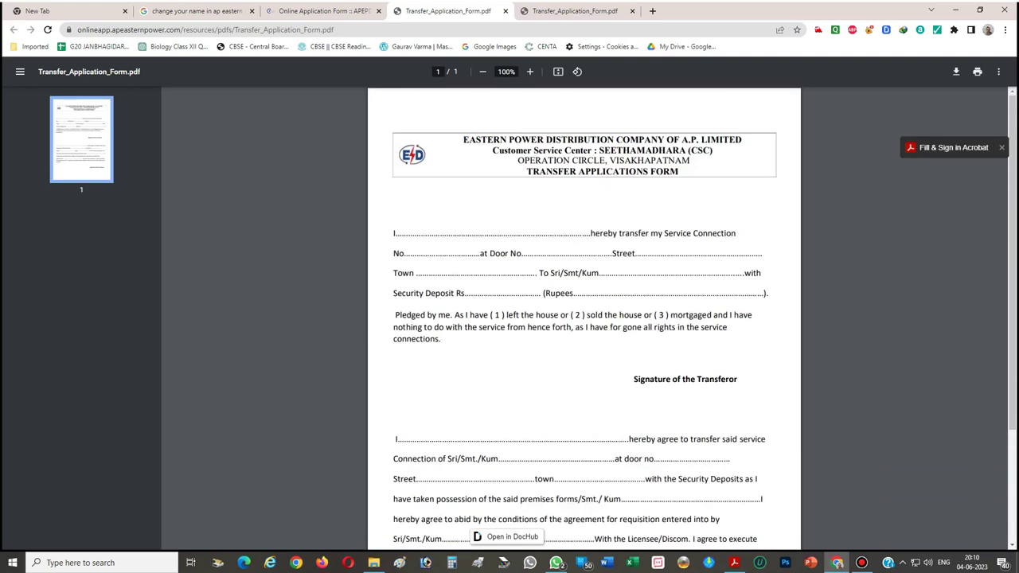
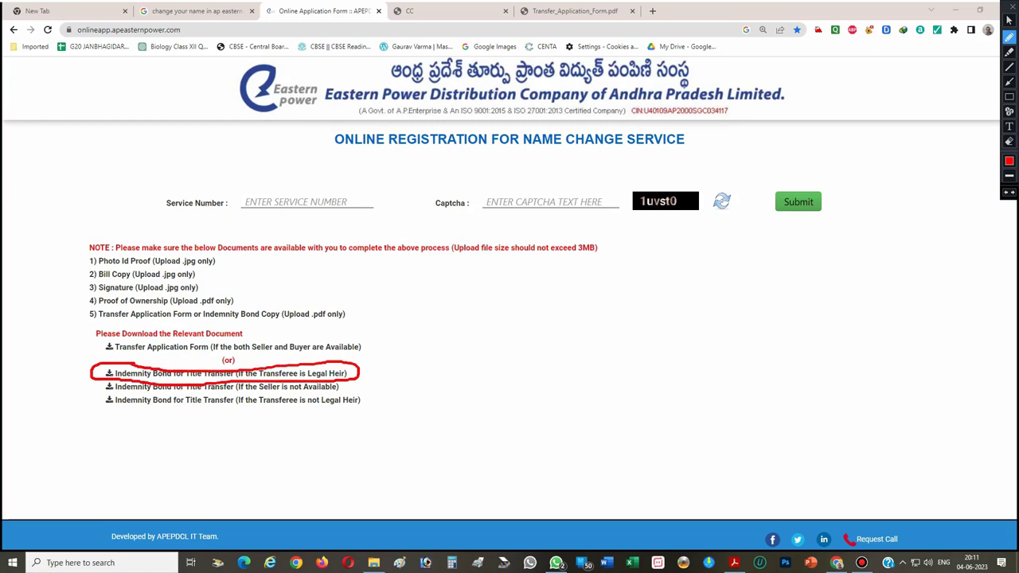
Step: Circle the Transfer Application Form link on the registration page, and clear the marks
{"action": "mouse_move", "coordinate": [169, 333]}
{"action": "left_mouse_down"}
{"action": "mouse_move", "coordinate": [105, 333]}
{"action": "mouse_move", "coordinate": [128, 358]}
{"action": "mouse_move", "coordinate": [361, 353]}
{"action": "mouse_move", "coordinate": [330, 335]}
{"action": "mouse_move", "coordinate": [169, 335]}
{"action": "left_mouse_up"}
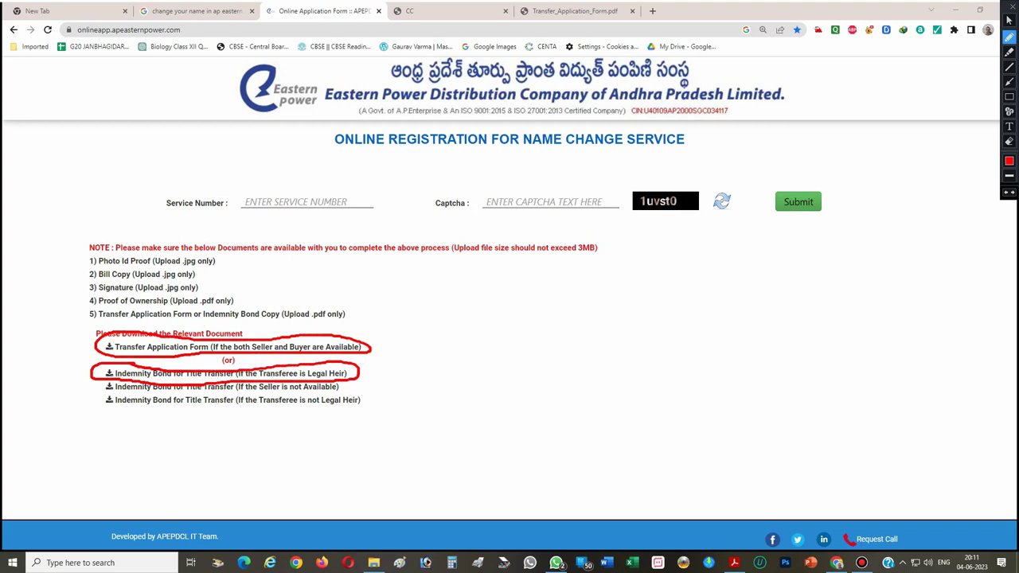
{"action": "key", "text": "Escape"}
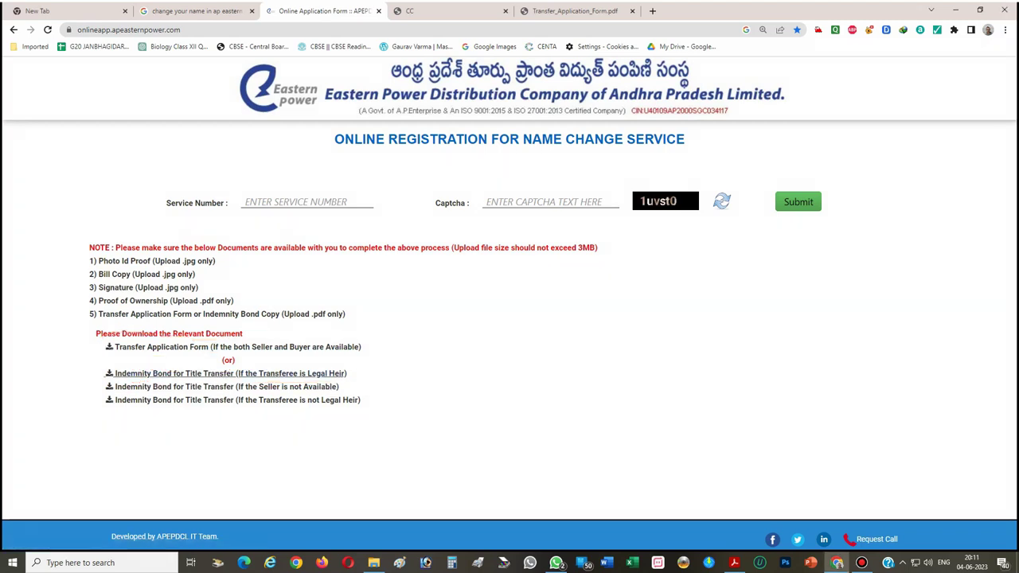
Step: Open the Indemnity Bond PDF for a legal heir transferee, review it, and circle the Rs 100/- stamp paper note in red
{"action": "left_click", "coordinate": [230, 373]}
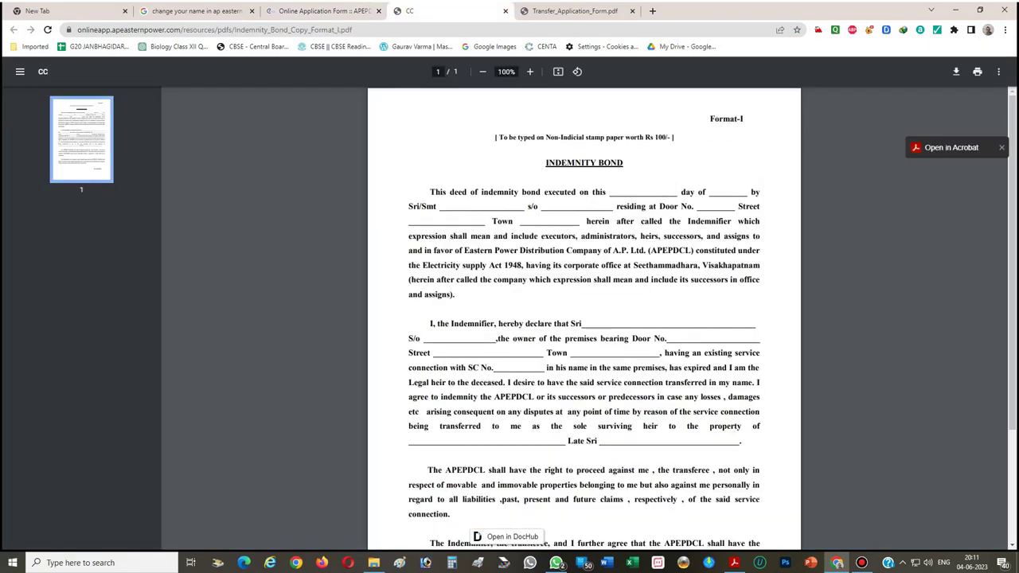
{"action": "scroll", "coordinate": [583, 318], "scroll_direction": "down", "scroll_amount": 2}
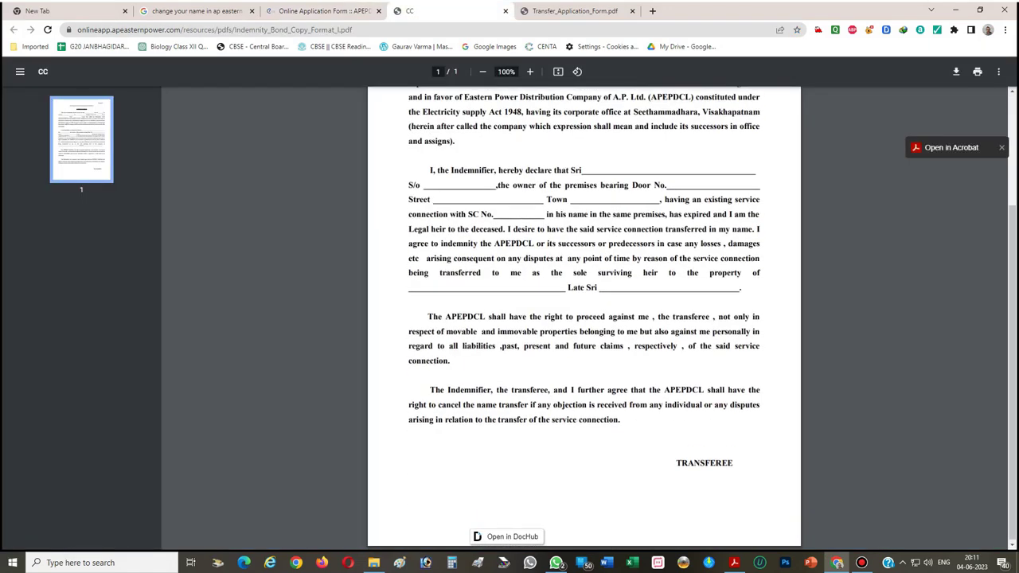
{"action": "scroll", "coordinate": [583, 318], "scroll_direction": "up", "scroll_amount": 2}
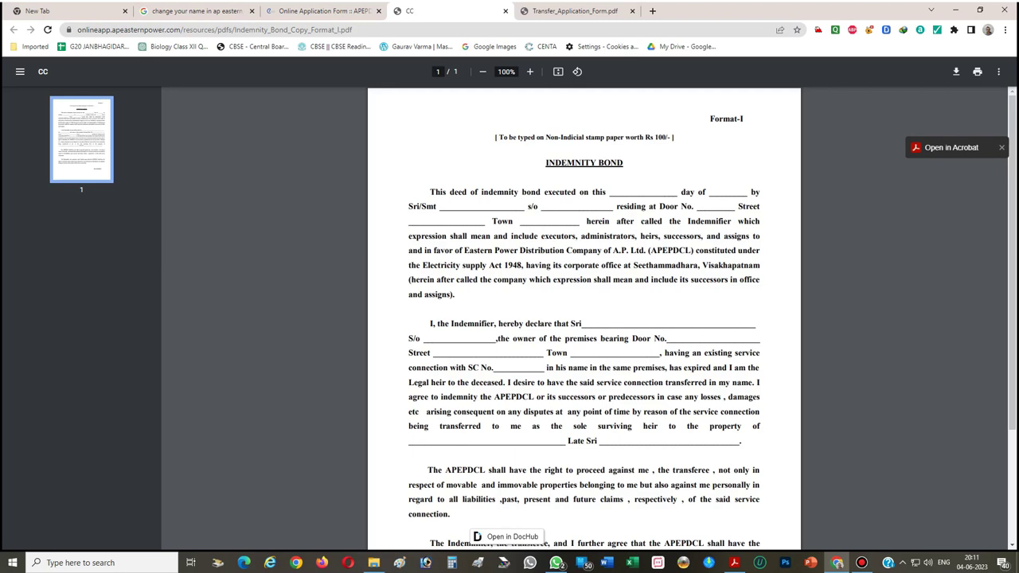
{"action": "key", "text": "ctrl+shift+p"}
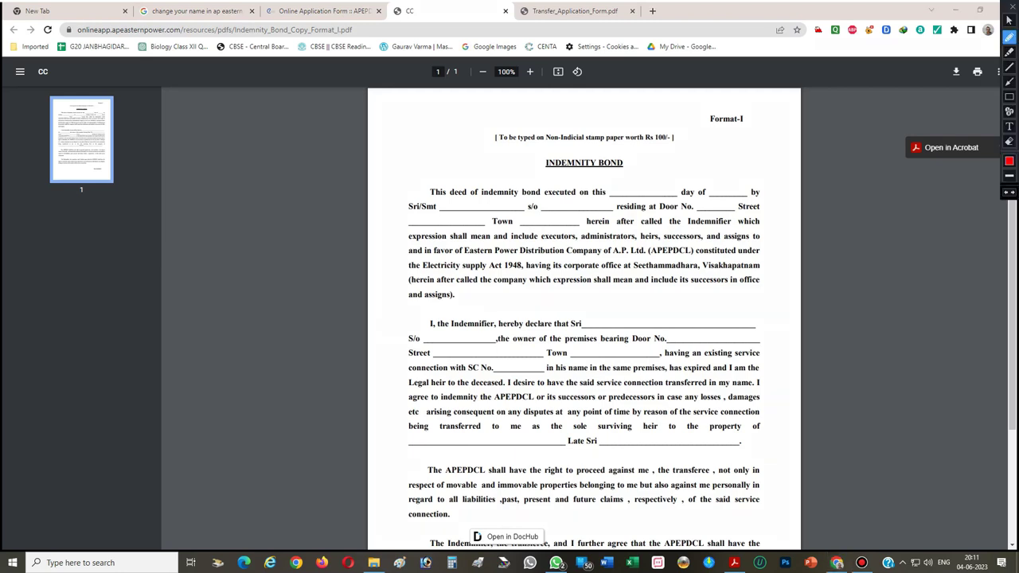
{"action": "mouse_move", "coordinate": [691, 127]}
{"action": "left_mouse_down"}
{"action": "mouse_move", "coordinate": [544, 110]}
{"action": "mouse_move", "coordinate": [487, 141]}
{"action": "mouse_move", "coordinate": [608, 160]}
{"action": "mouse_move", "coordinate": [688, 153]}
{"action": "mouse_move", "coordinate": [687, 131]}
{"action": "mouse_move", "coordinate": [661, 125]}
{"action": "left_mouse_up"}
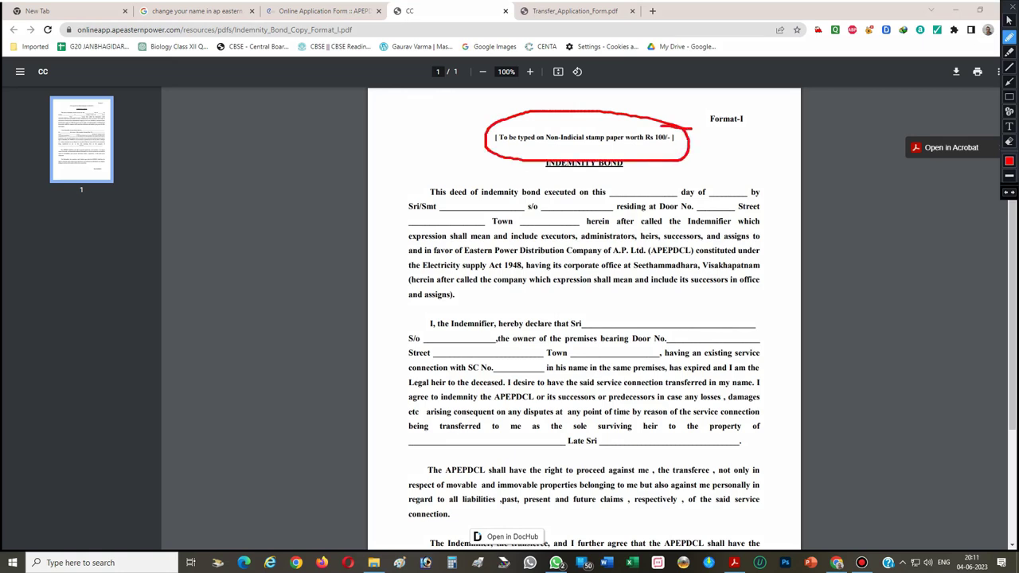
Step: Open the Indemnity Bond PDF for an unavailable seller, circle its INDEMNITY BOND heading in red, and clear the mark
{"action": "key", "text": "ctrl+shift+p"}
{"action": "left_click", "coordinate": [323, 11]}
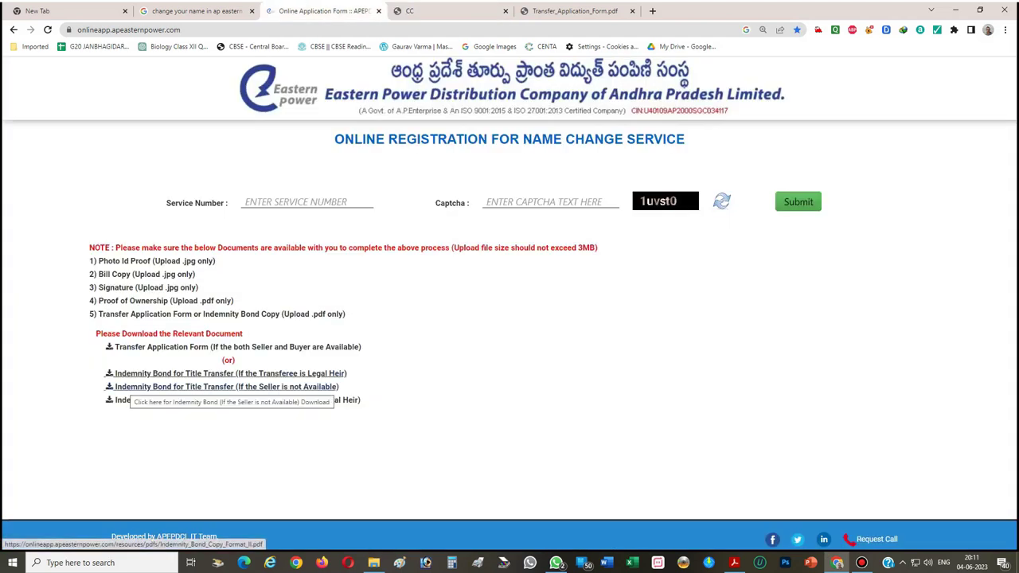
{"action": "left_click", "coordinate": [159, 387]}
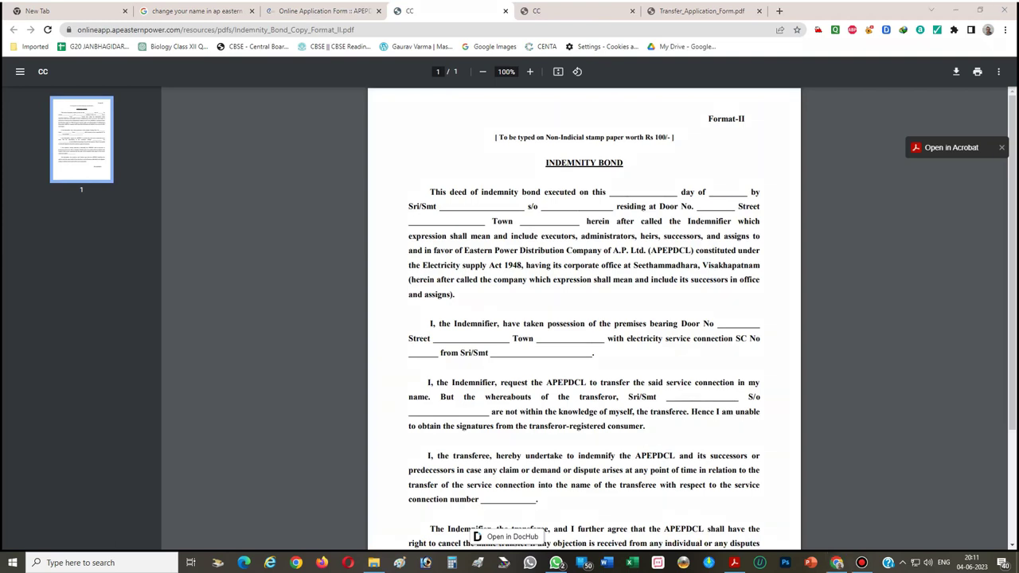
{"action": "key", "text": "ctrl+shift+p"}
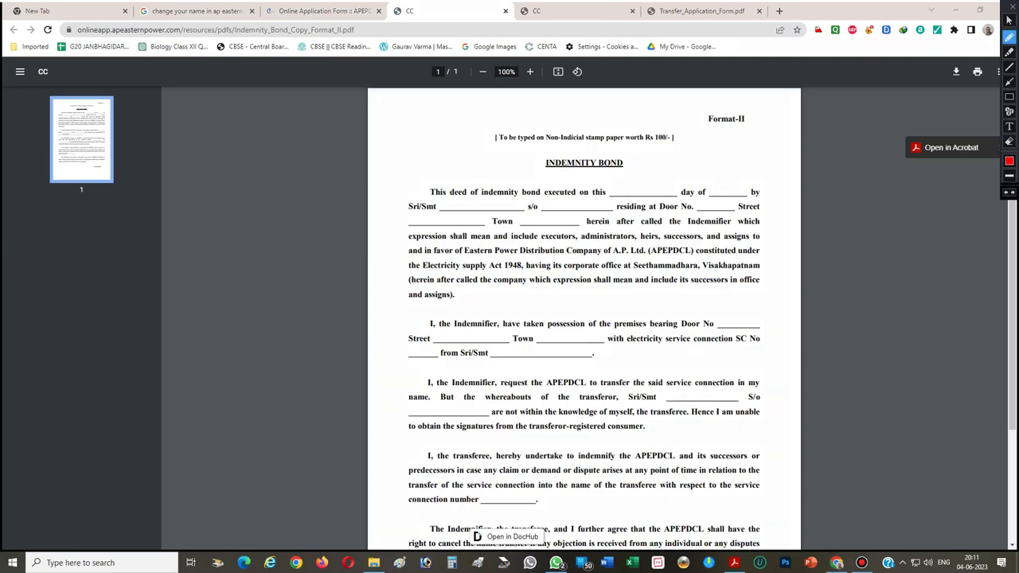
{"action": "mouse_move", "coordinate": [637, 160]}
{"action": "left_mouse_down"}
{"action": "mouse_move", "coordinate": [540, 144]}
{"action": "mouse_move", "coordinate": [543, 171]}
{"action": "mouse_move", "coordinate": [608, 174]}
{"action": "mouse_move", "coordinate": [641, 164]}
{"action": "mouse_move", "coordinate": [635, 160]}
{"action": "left_mouse_up"}
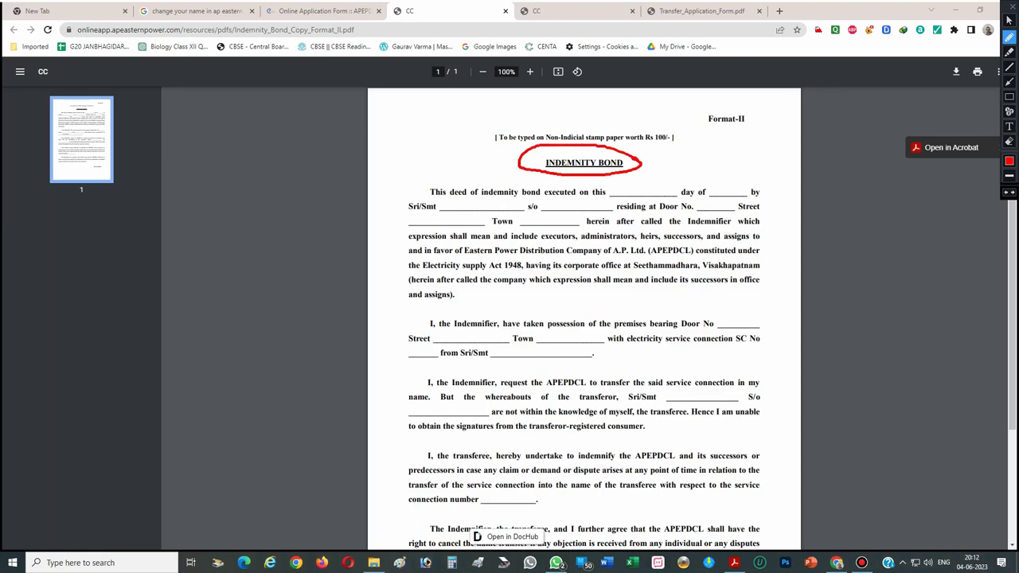
{"action": "scroll", "coordinate": [583, 318], "scroll_direction": "down", "scroll_amount": 1}
{"action": "scroll", "coordinate": [583, 318], "scroll_direction": "up", "scroll_amount": 1}
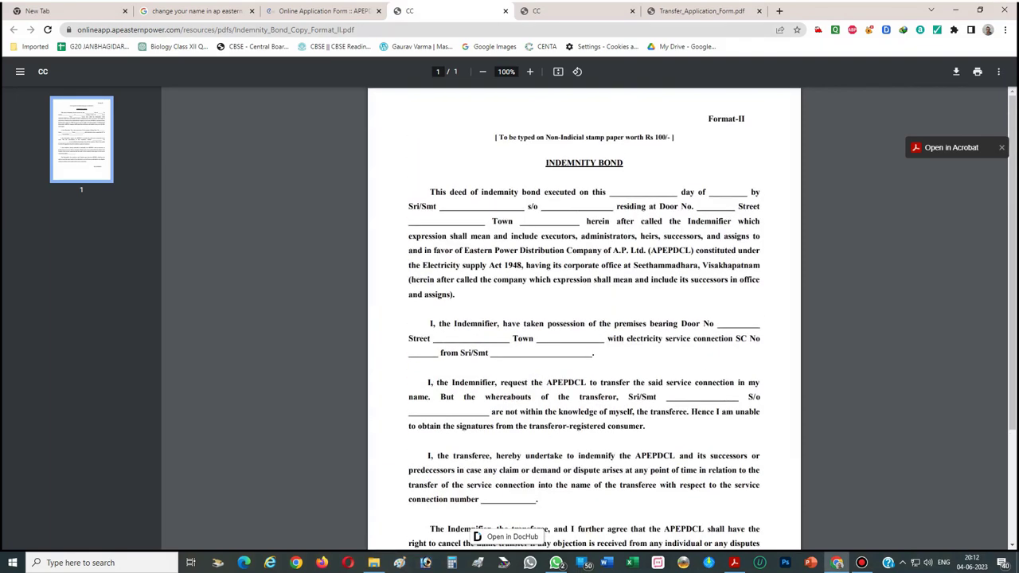
Step: Open the Indemnity Bond PDF for a transferee who is not a legal heir, circle its Rs 100/- stamp paper note, and clear the mark
{"action": "key", "text": "ctrl+shift+Tab"}
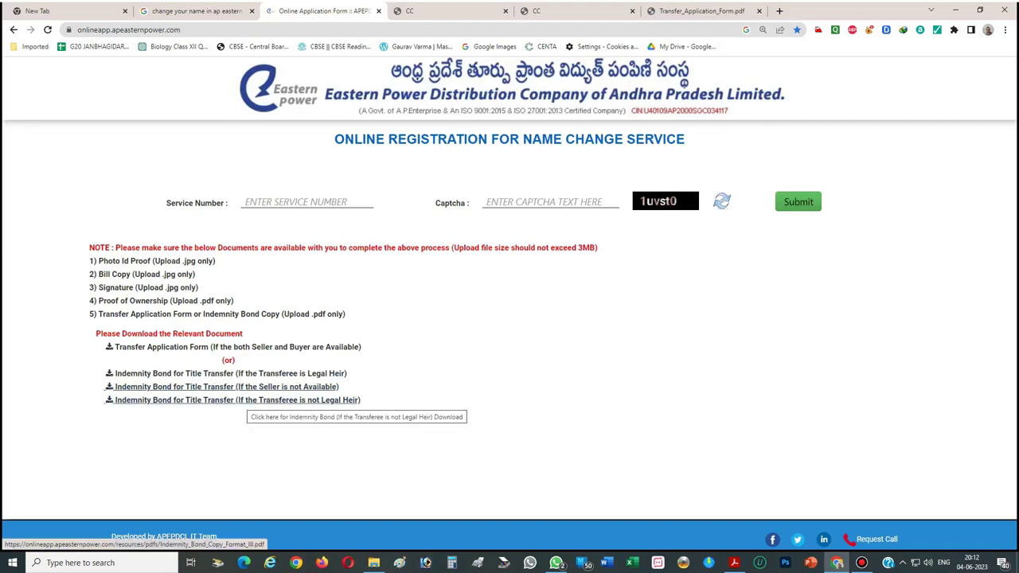
{"action": "left_click", "coordinate": [239, 400]}
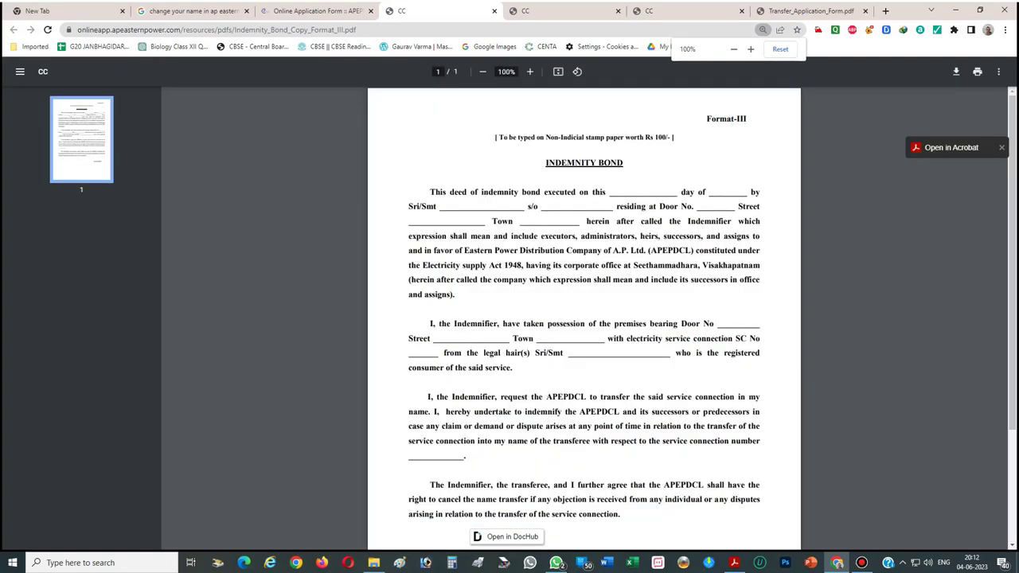
{"action": "scroll", "coordinate": [583, 318], "scroll_direction": "down", "scroll_amount": 2}
{"action": "scroll", "coordinate": [583, 319], "scroll_direction": "up", "scroll_amount": 2}
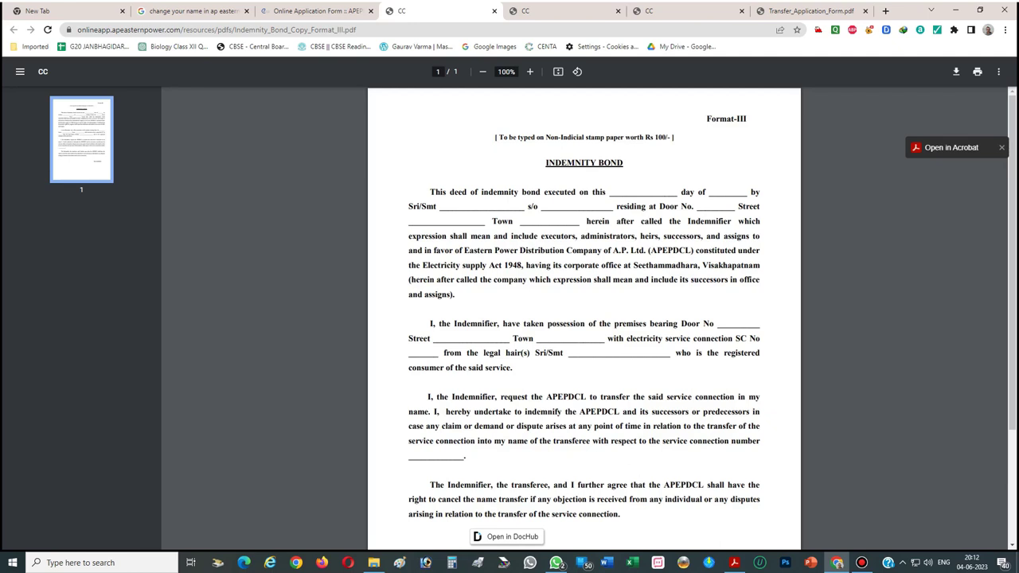
{"action": "key", "text": "ctrl+alt+g"}
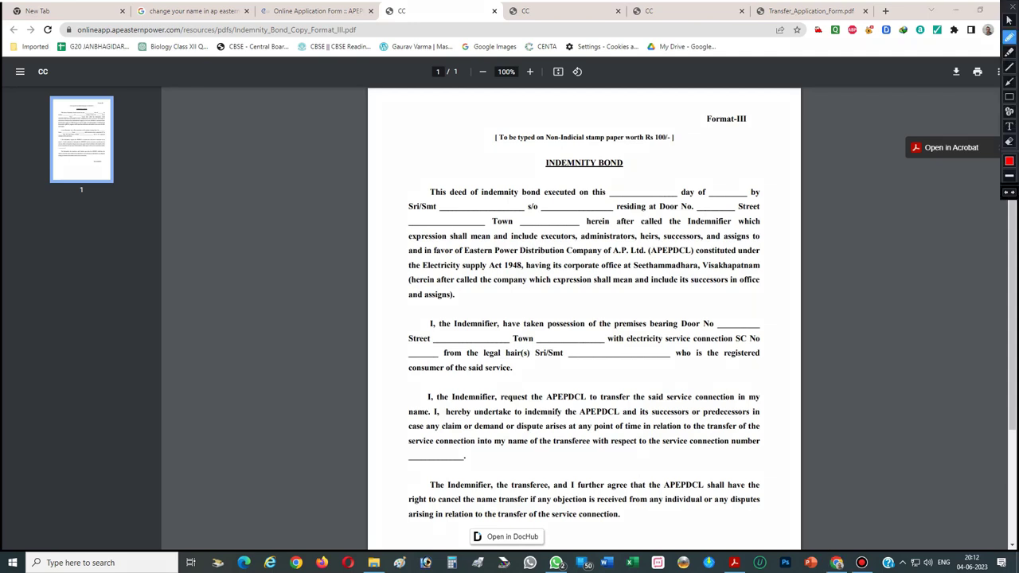
{"action": "mouse_move", "coordinate": [691, 131]}
{"action": "left_mouse_down"}
{"action": "mouse_move", "coordinate": [484, 126]}
{"action": "mouse_move", "coordinate": [581, 154]}
{"action": "mouse_move", "coordinate": [701, 145]}
{"action": "mouse_move", "coordinate": [682, 130]}
{"action": "left_mouse_up"}
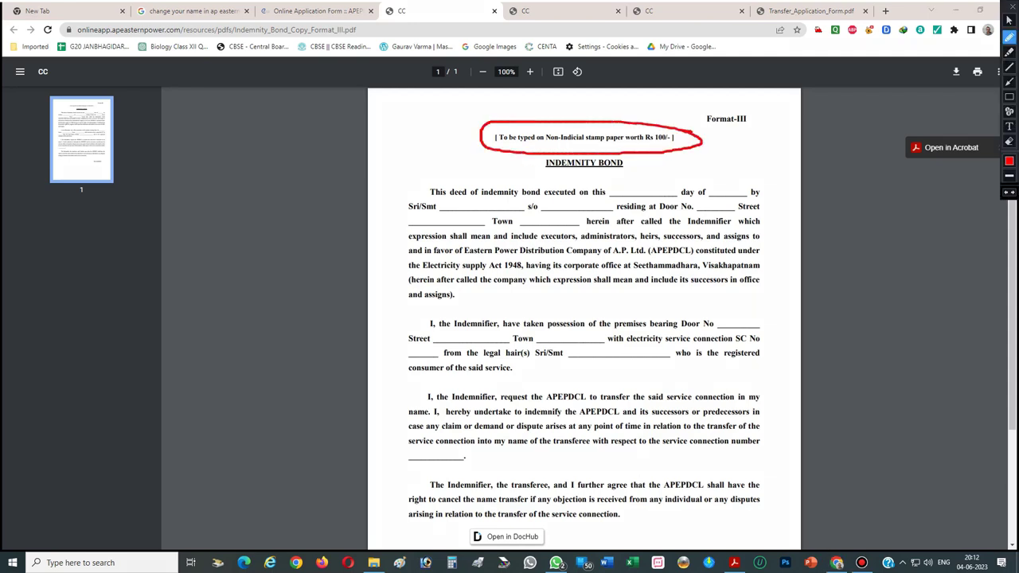
{"action": "key", "text": "ctrl+alt+g"}
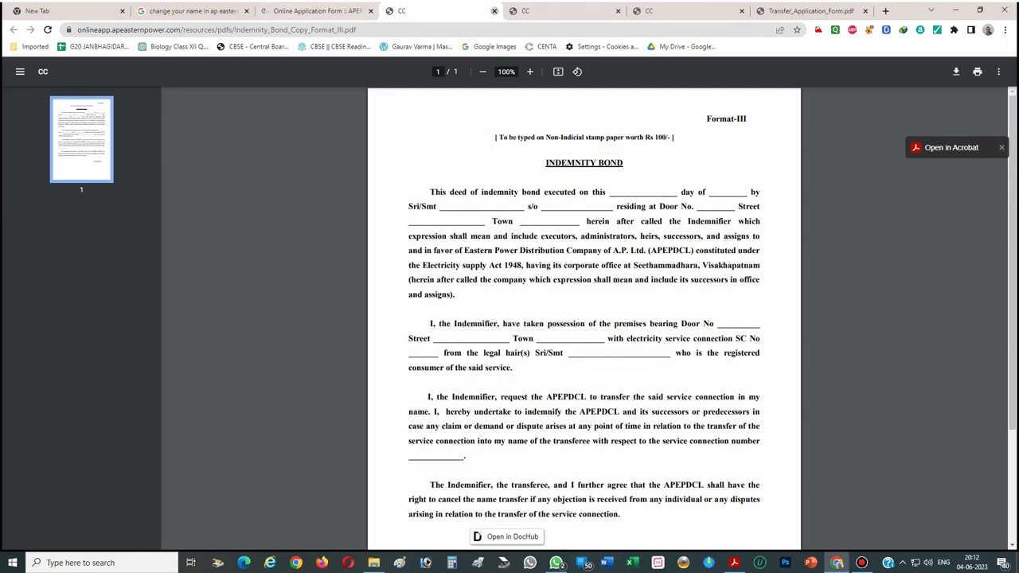
Step: Close all the open Indemnity Bond and Transfer Application Form PDFs, returning to the name change registration page
{"action": "left_click", "coordinate": [493, 11]}
{"action": "left_click", "coordinate": [478, 10]}
{"action": "left_click", "coordinate": [493, 11]}
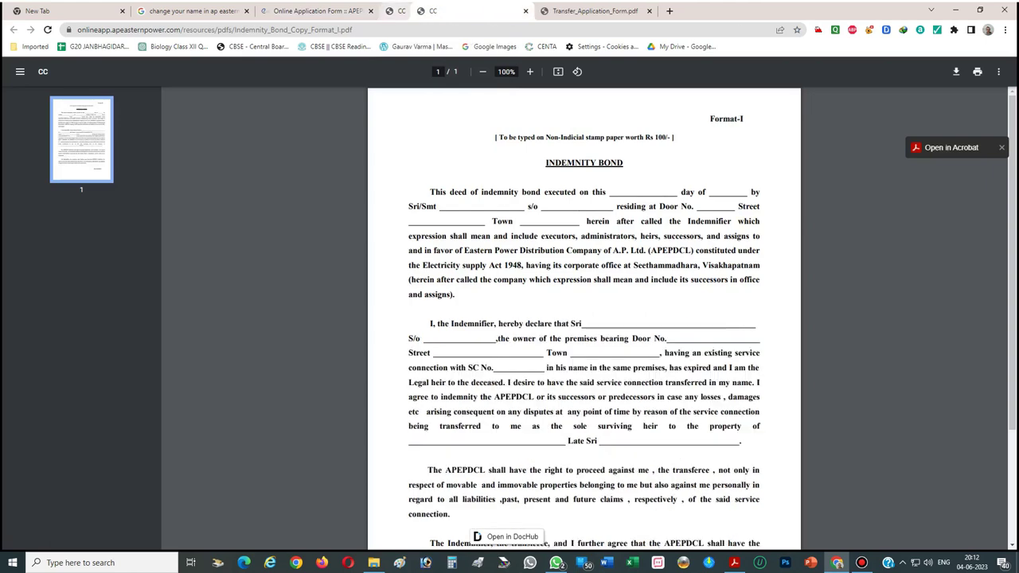
{"action": "left_click", "coordinate": [493, 10]}
{"action": "left_click", "coordinate": [493, 10]}
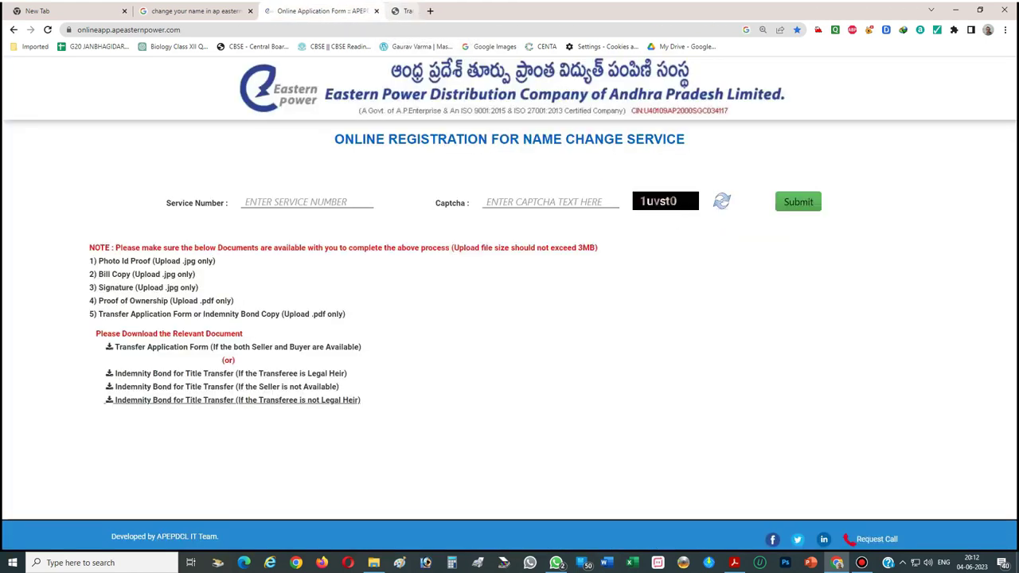
Step: Arrange the WhatsApp chat and the name change registration page side by side, with the Service Number field ready for entry
{"action": "left_click", "coordinate": [306, 202]}
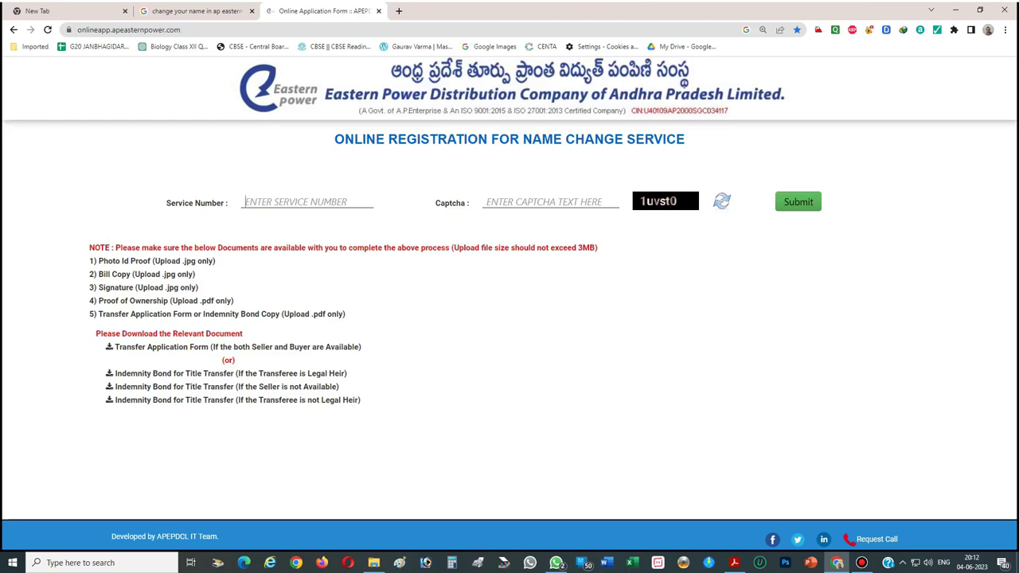
{"action": "key", "text": "Return"}
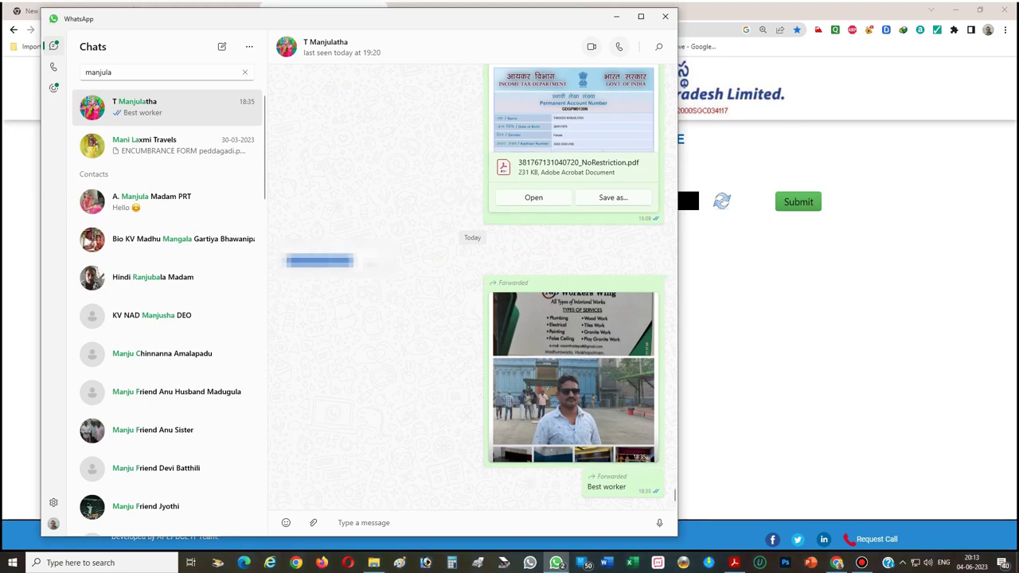
{"action": "left_click", "coordinate": [616, 16]}
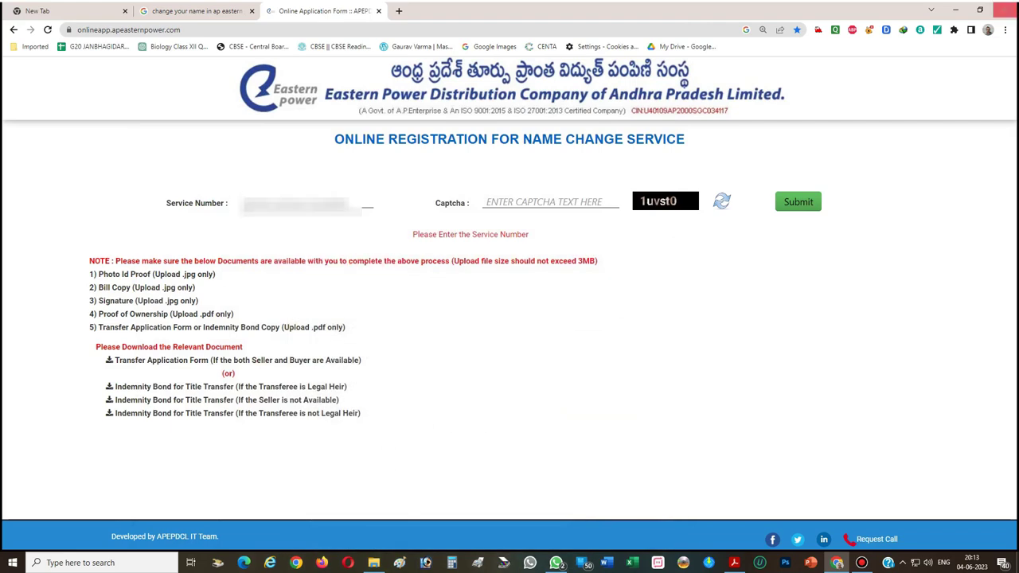
{"action": "left_click", "coordinate": [980, 10]}
{"action": "left_click_drag", "start_coordinate": [509, 57], "coordinate": [546, 31]}
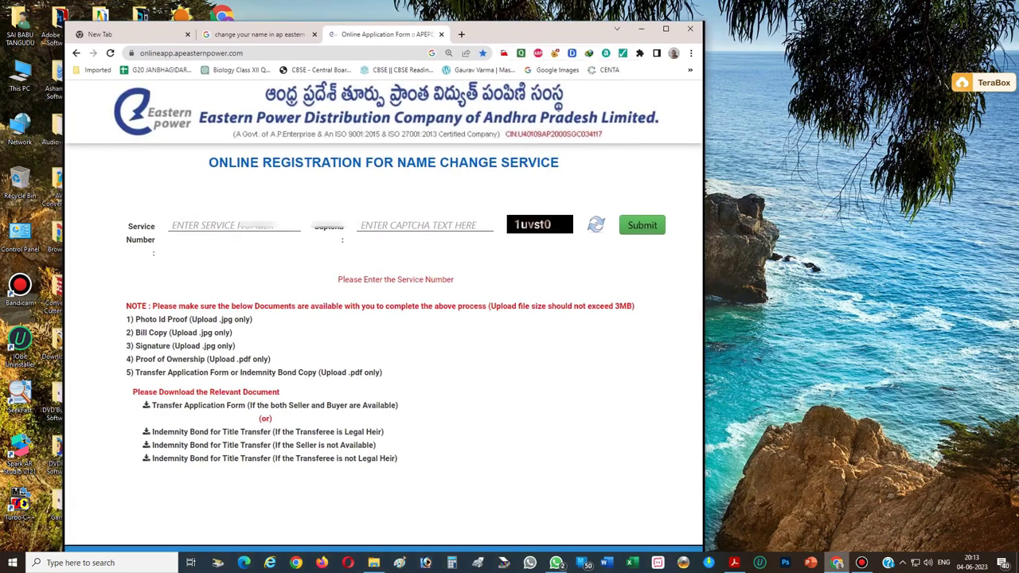
{"action": "mouse_move", "coordinate": [836, 562]}
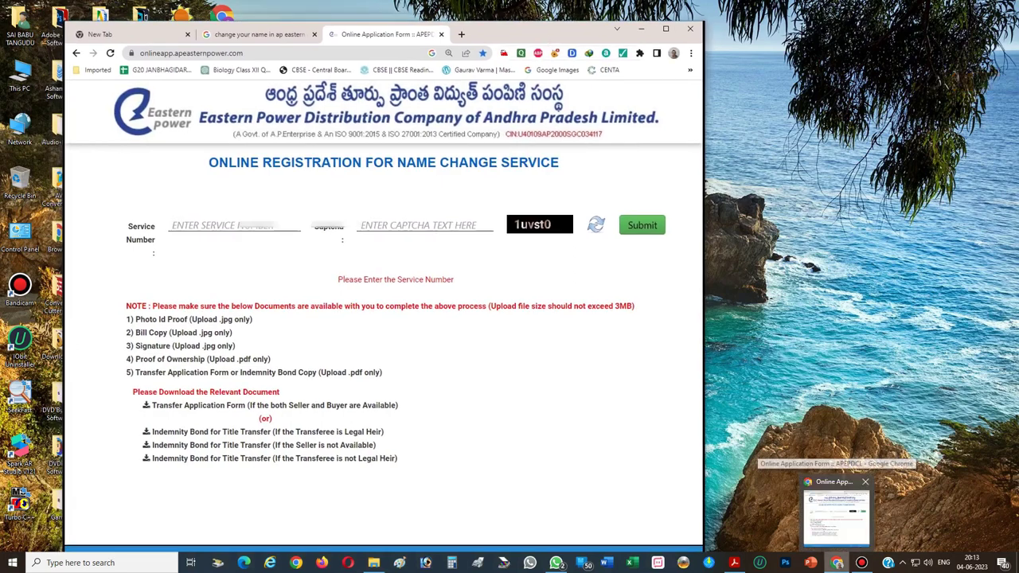
{"action": "left_click", "coordinate": [556, 563]}
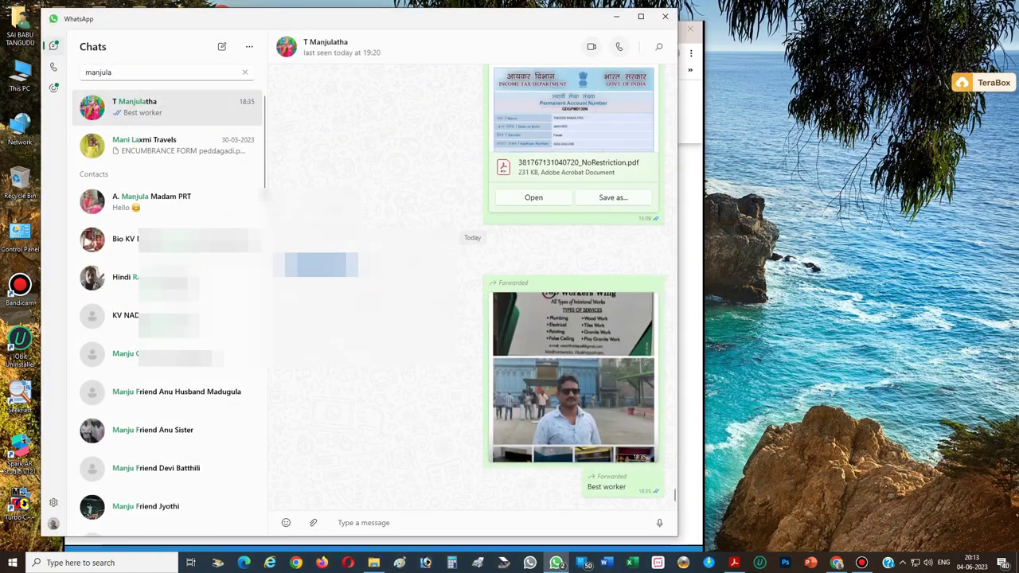
{"action": "left_click_drag", "start_coordinate": [484, 17], "coordinate": [348, 36]}
{"action": "left_click_drag", "start_coordinate": [543, 34], "coordinate": [839, 26]}
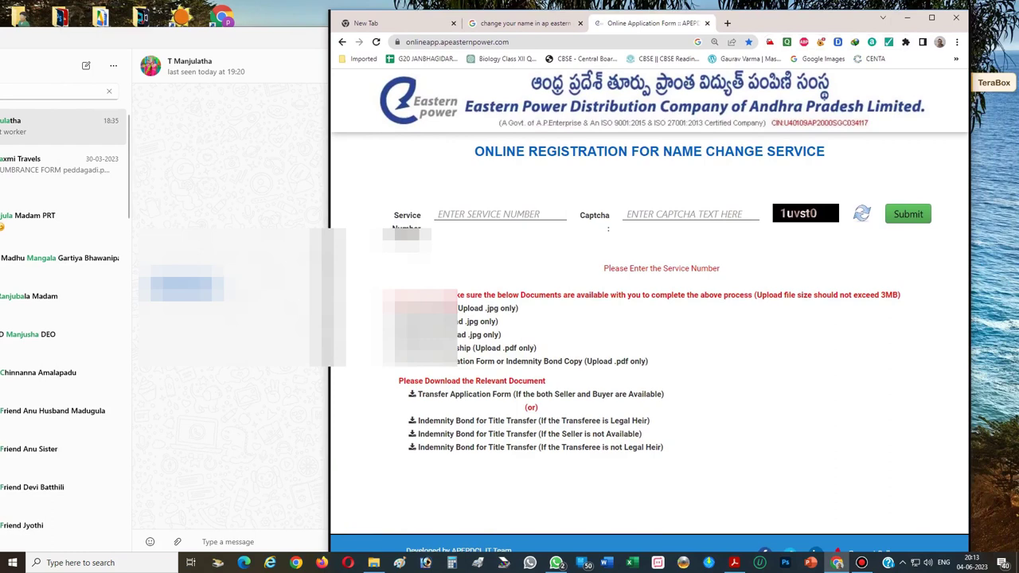
{"action": "key", "text": "alt+Tab"}
{"action": "key", "text": "alt+Tab"}
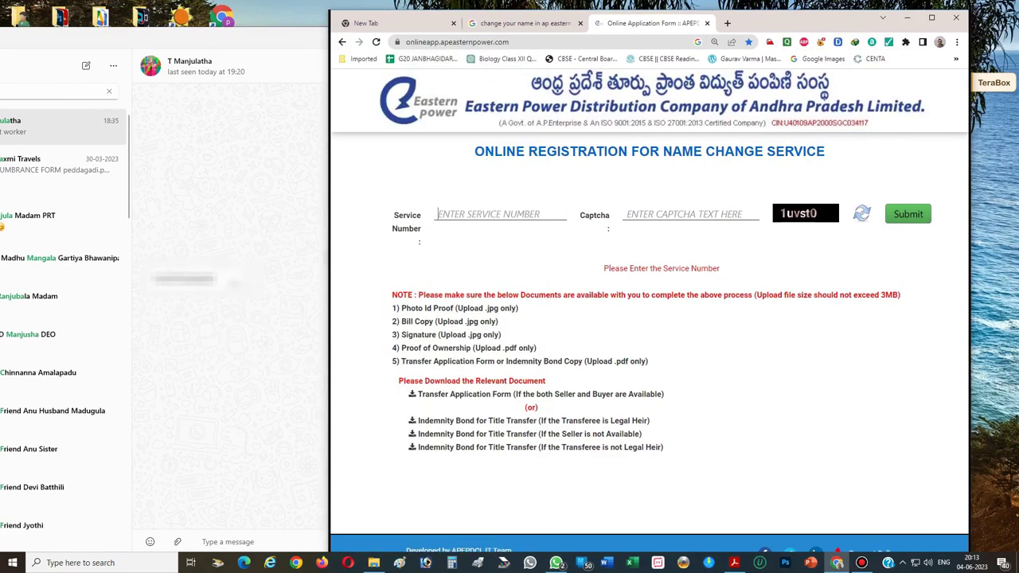
Step: Enter the 16-character service number and the captcha text, maximize the browser window, and submit the registration form
{"action": "type", "text": "11"}
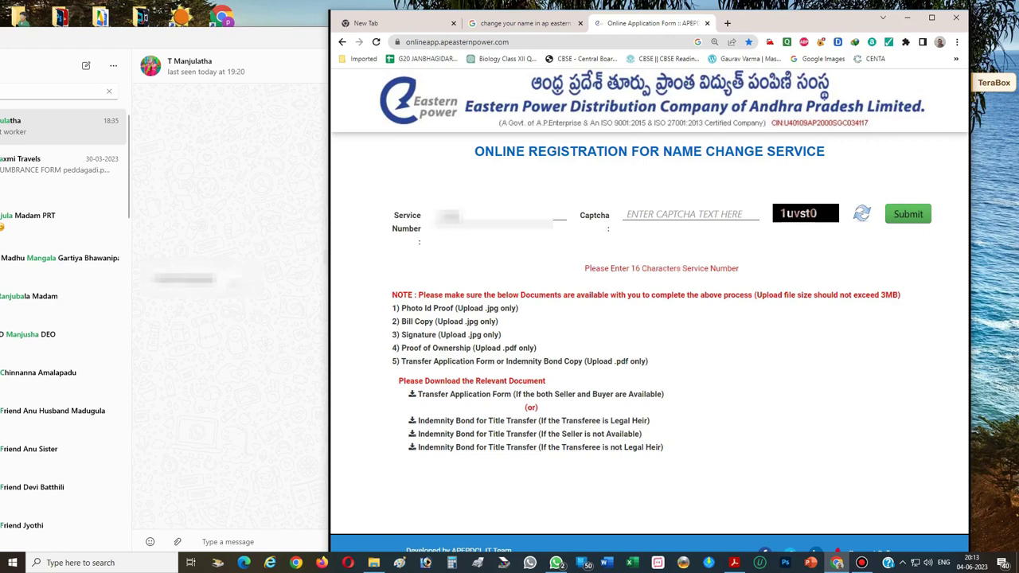
{"action": "type", "text": "11111111111"}
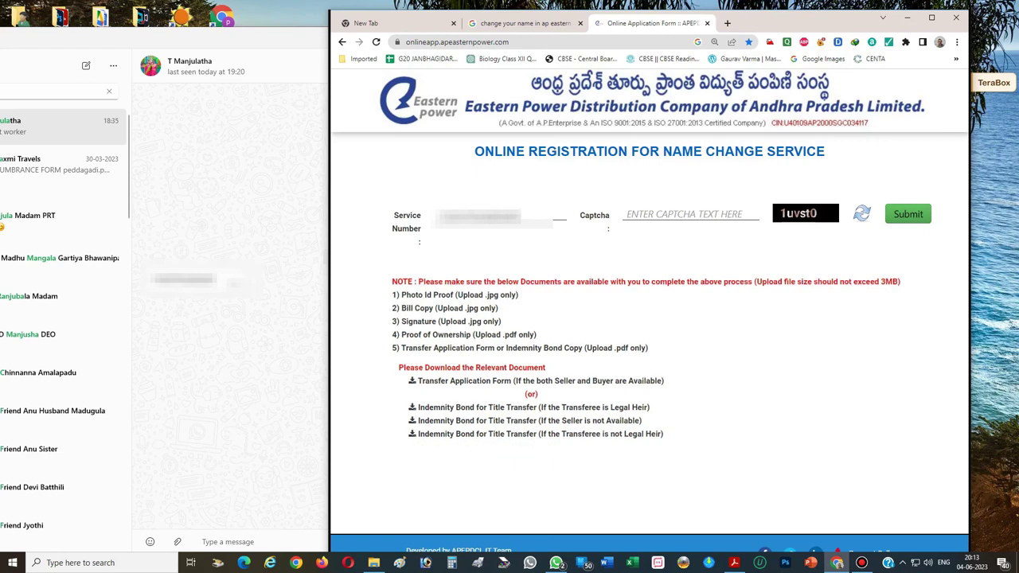
{"action": "left_click", "coordinate": [636, 214]}
{"action": "type", "text": "1u"}
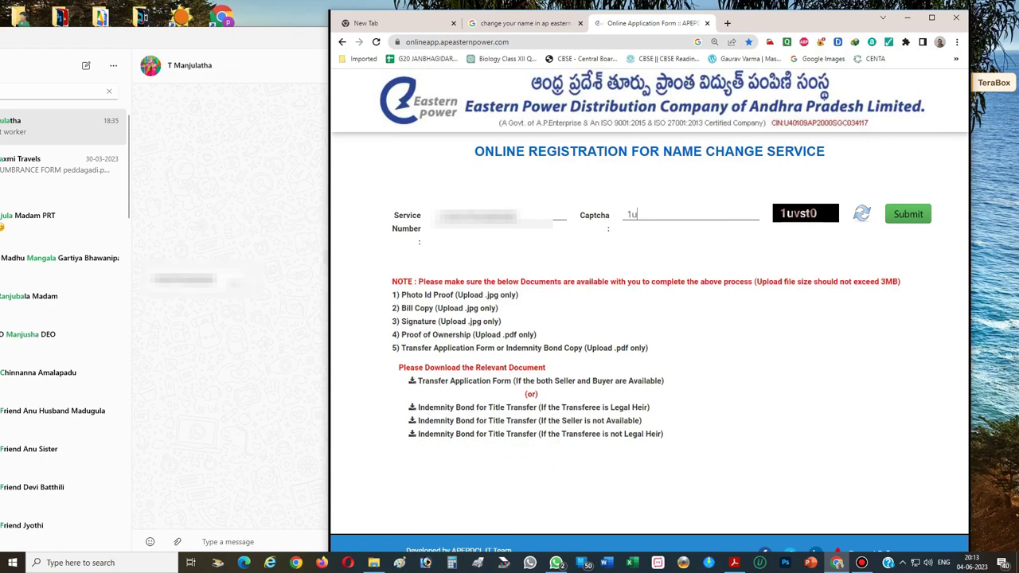
{"action": "type", "text": "vst0"}
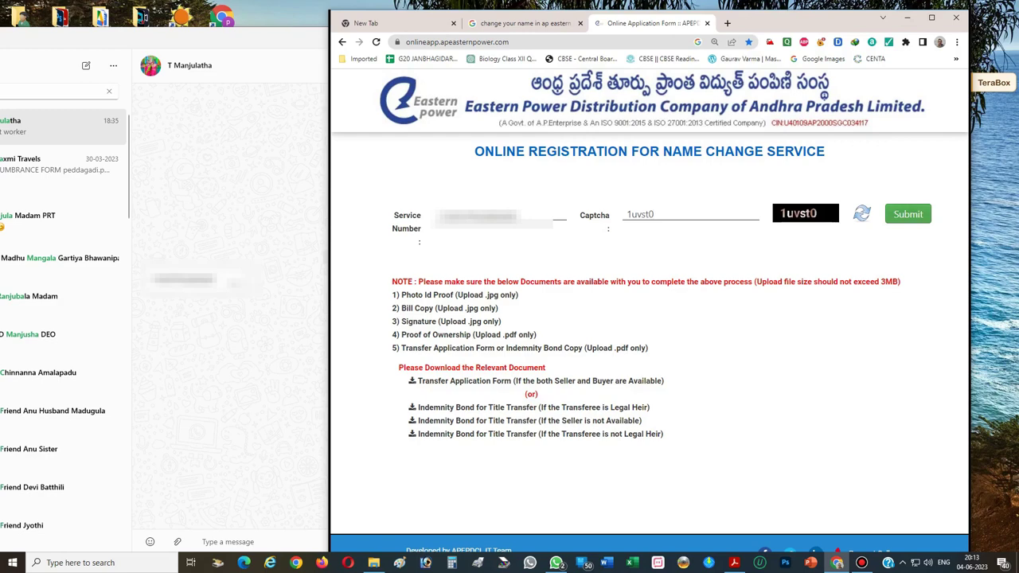
{"action": "left_click", "coordinate": [931, 17]}
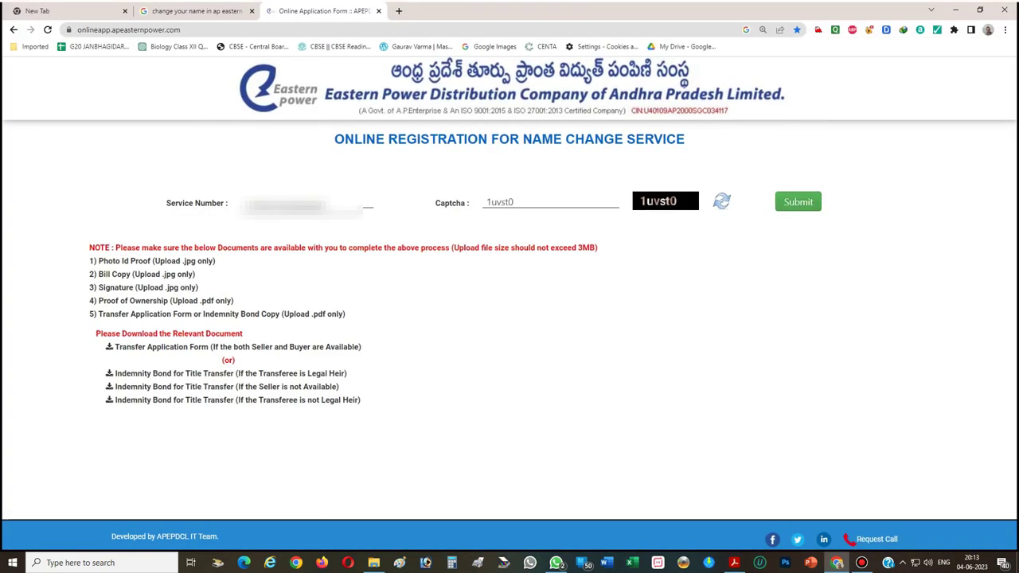
{"action": "left_click", "coordinate": [797, 201]}
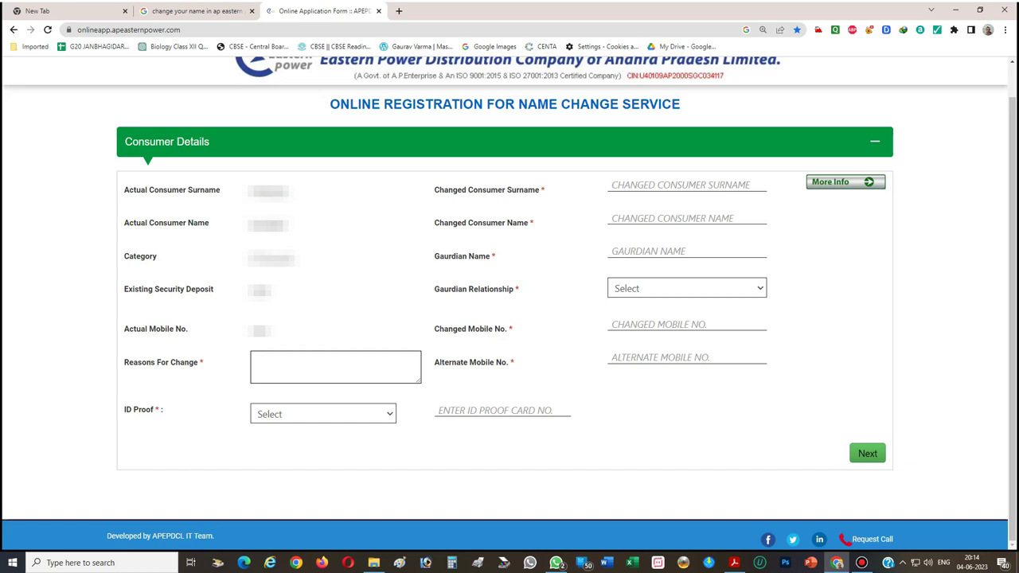
Step: Look through the changed consumer name, guardian name, guardian relationship and mobile number fields in Consumer Details
{"action": "left_click", "coordinate": [686, 218]}
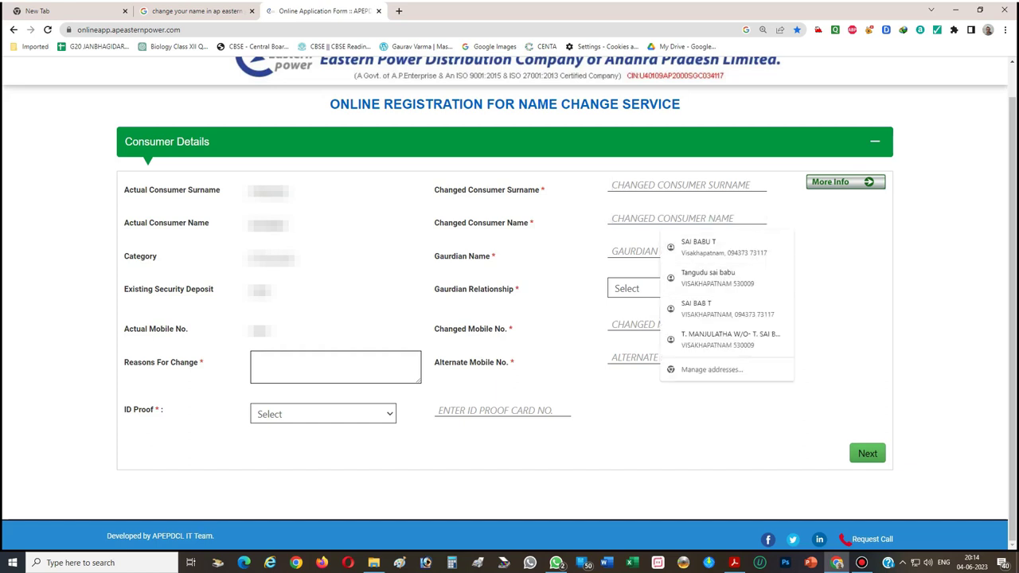
{"action": "left_click", "coordinate": [649, 251]}
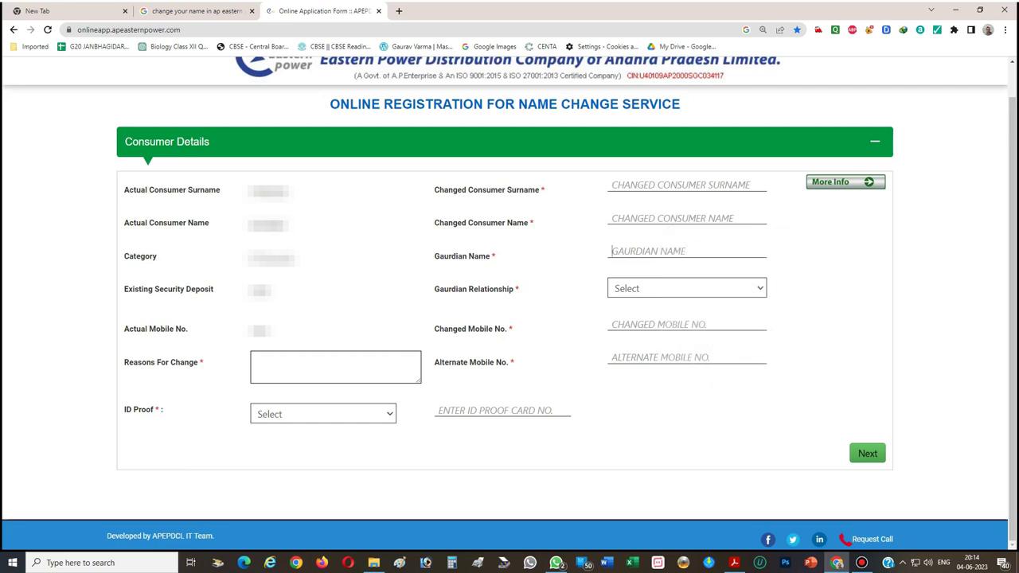
{"action": "left_click", "coordinate": [686, 288]}
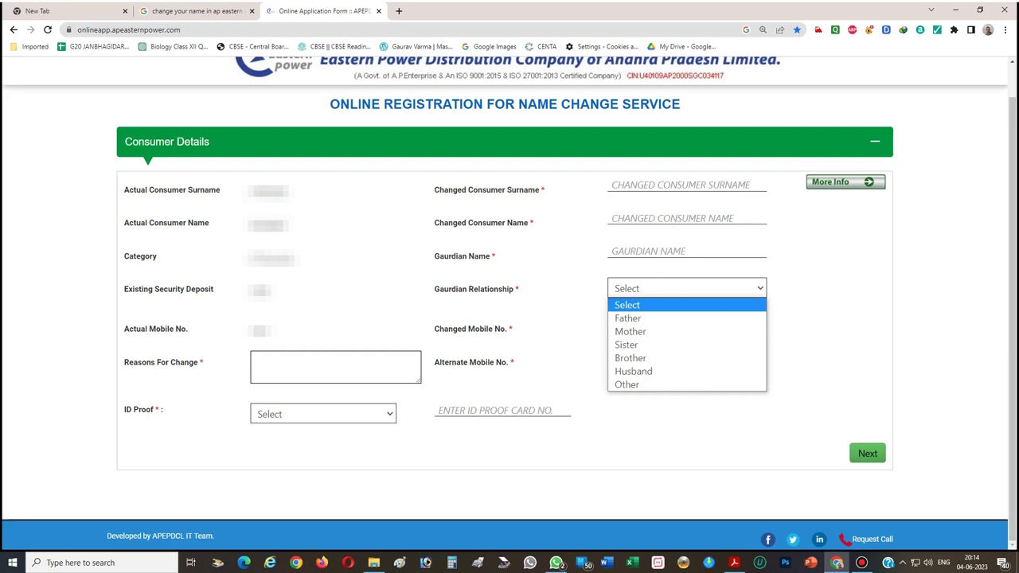
{"action": "key", "text": "Escape"}
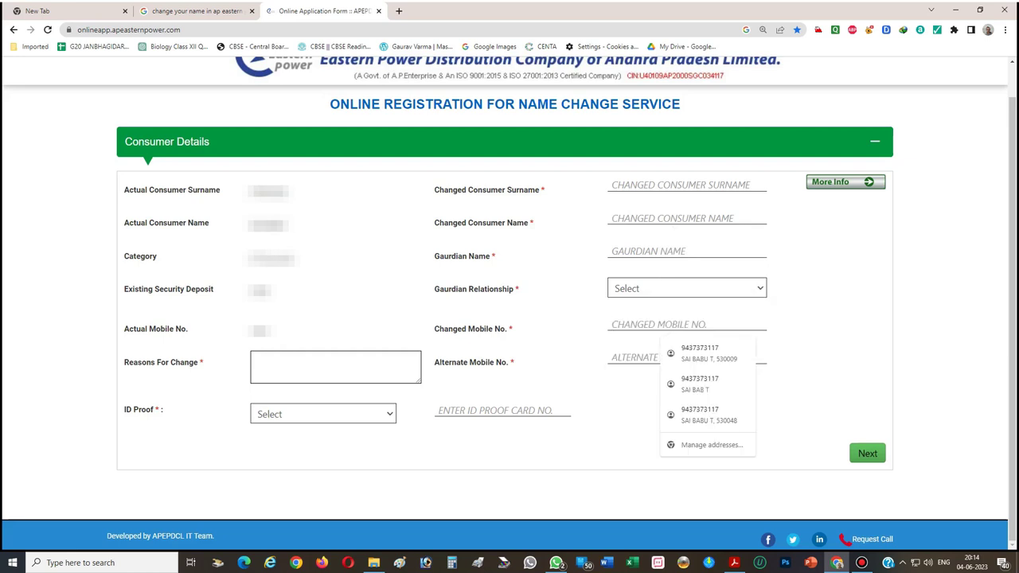
{"action": "key", "text": "Escape"}
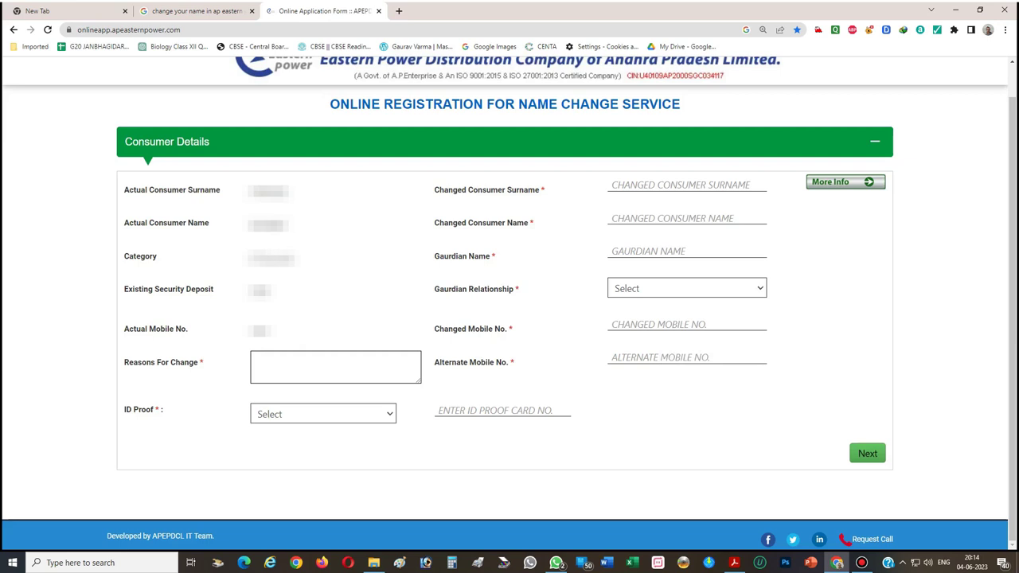
{"action": "left_click", "coordinate": [660, 358]}
{"action": "key", "text": "Escape"}
Step: Choose Aadhar Card as the ID proof and place the cursor in its card number field
{"action": "left_click", "coordinate": [322, 414]}
{"action": "left_click", "coordinate": [284, 443]}
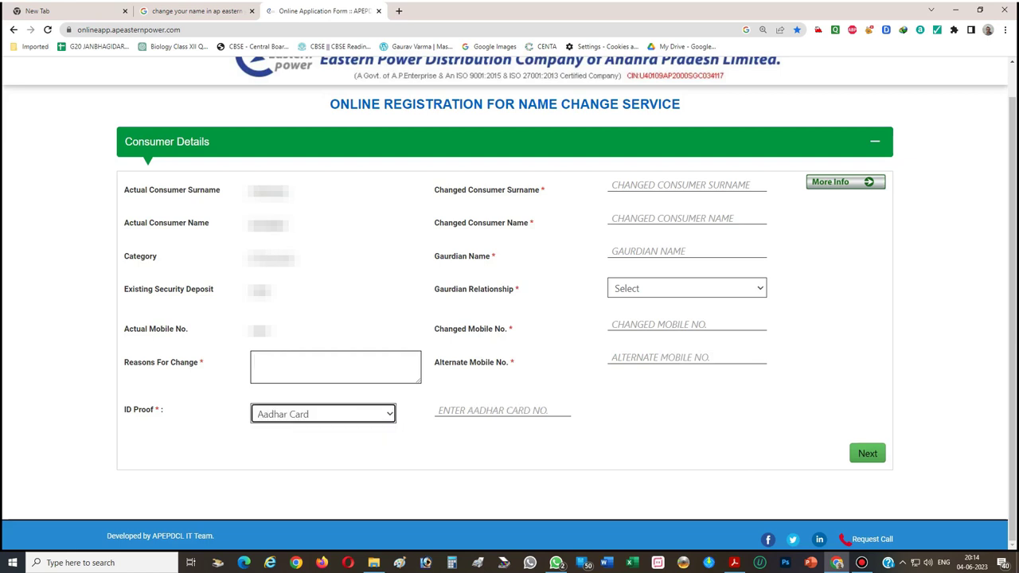
{"action": "left_click", "coordinate": [493, 410]}
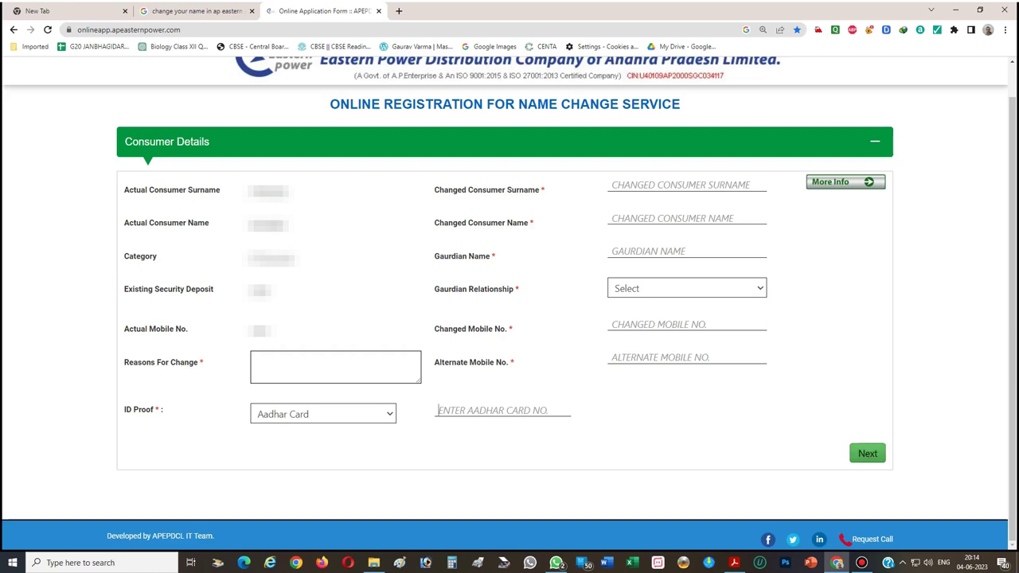
{"action": "left_click", "coordinate": [861, 563]}
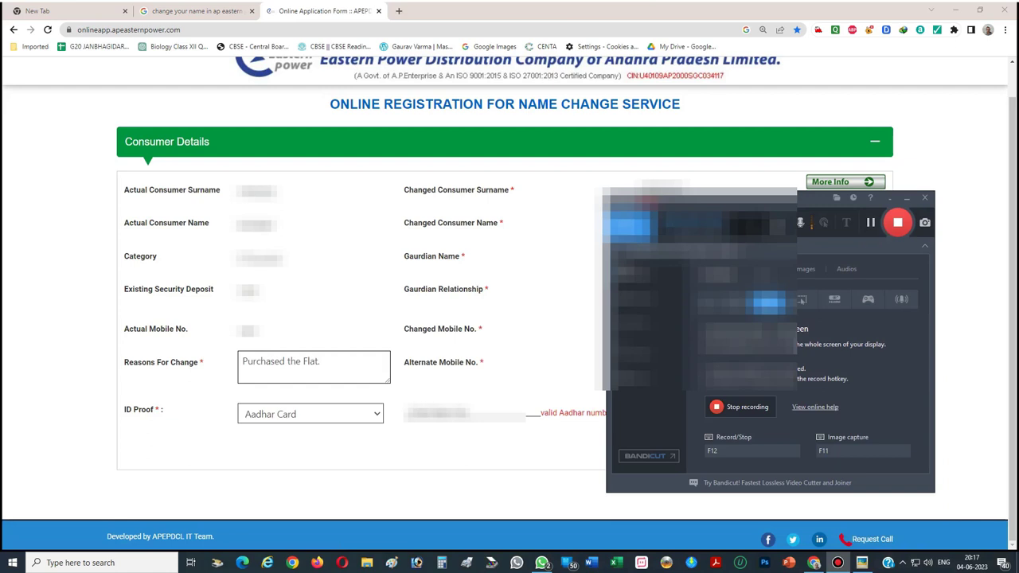
Step: Close the existing address and office details, then advance through the Consumer Details and Estimation Details sections of the application
{"action": "left_click", "coordinate": [907, 197]}
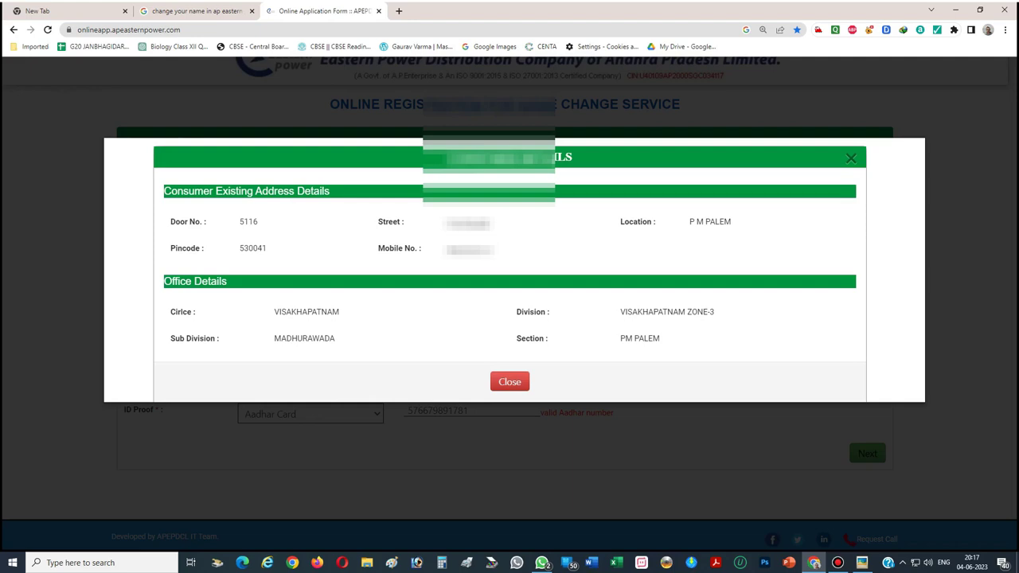
{"action": "key", "text": "Escape"}
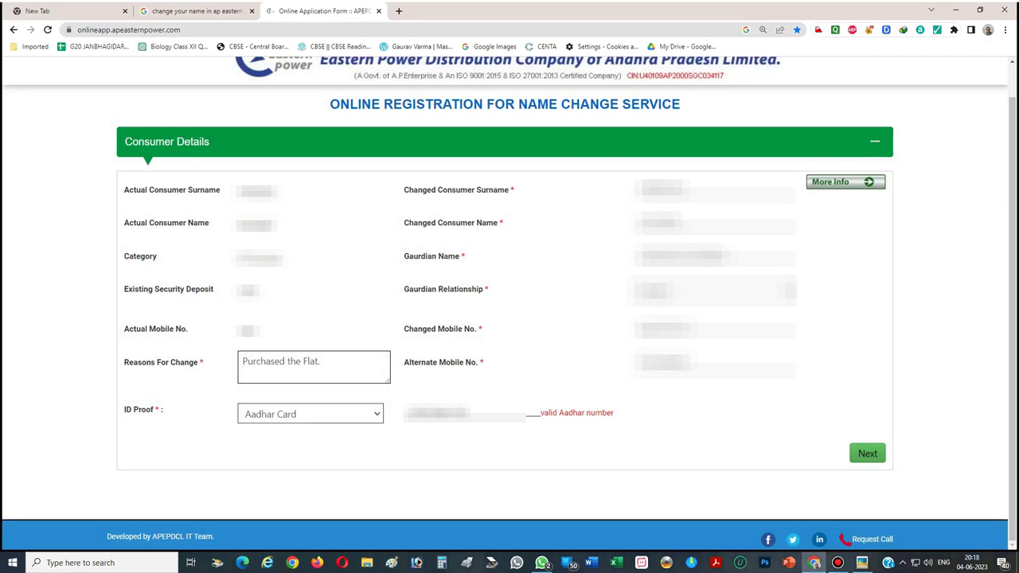
{"action": "left_click", "coordinate": [867, 453]}
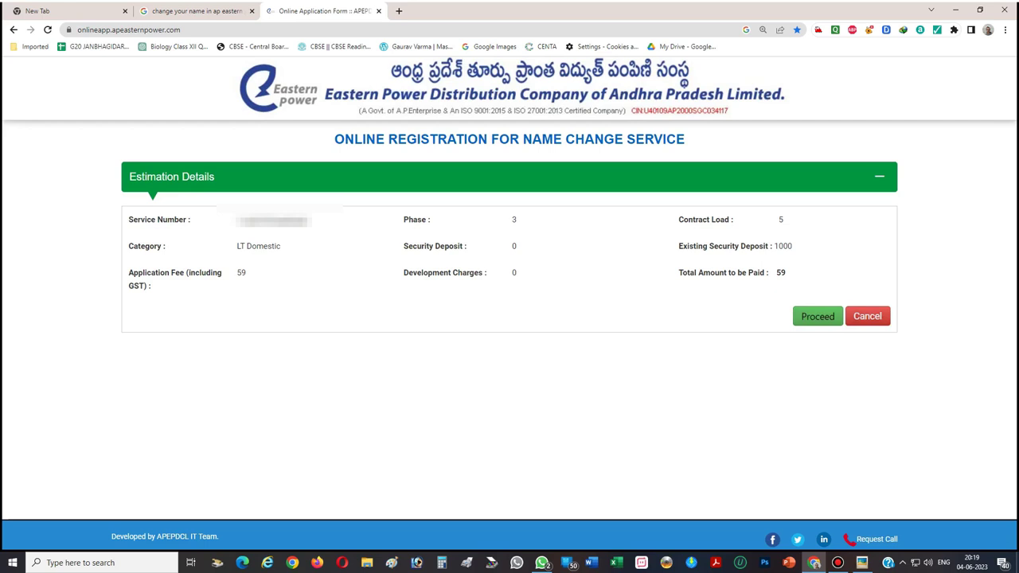
{"action": "left_click", "coordinate": [817, 316]}
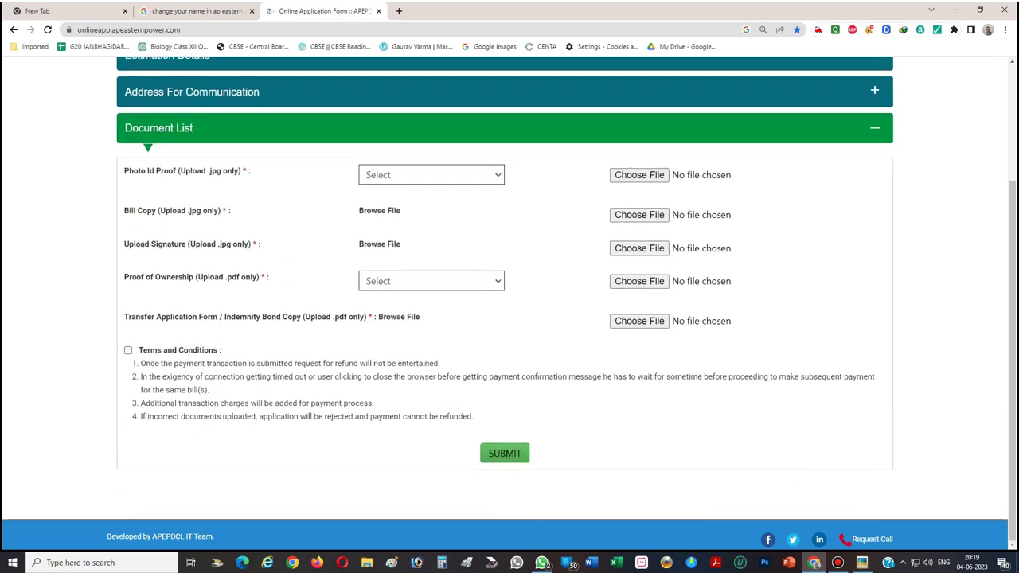
Step: Choose Aadhar Card as the Photo Id Proof type in the Document List section
{"action": "scroll", "coordinate": [509, 292], "scroll_direction": "up", "scroll_amount": 2}
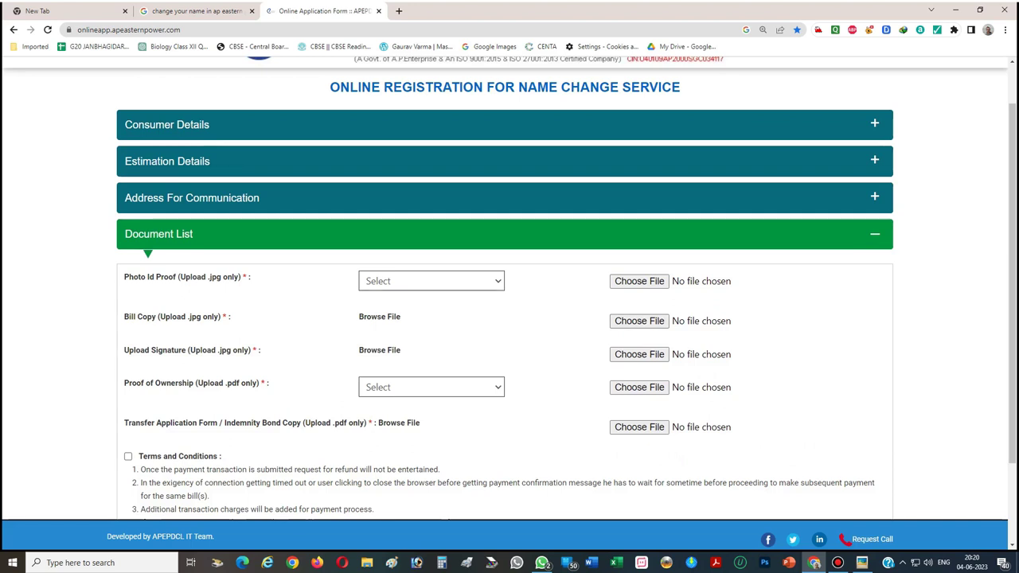
{"action": "left_click", "coordinate": [431, 280]}
{"action": "left_click", "coordinate": [390, 309]}
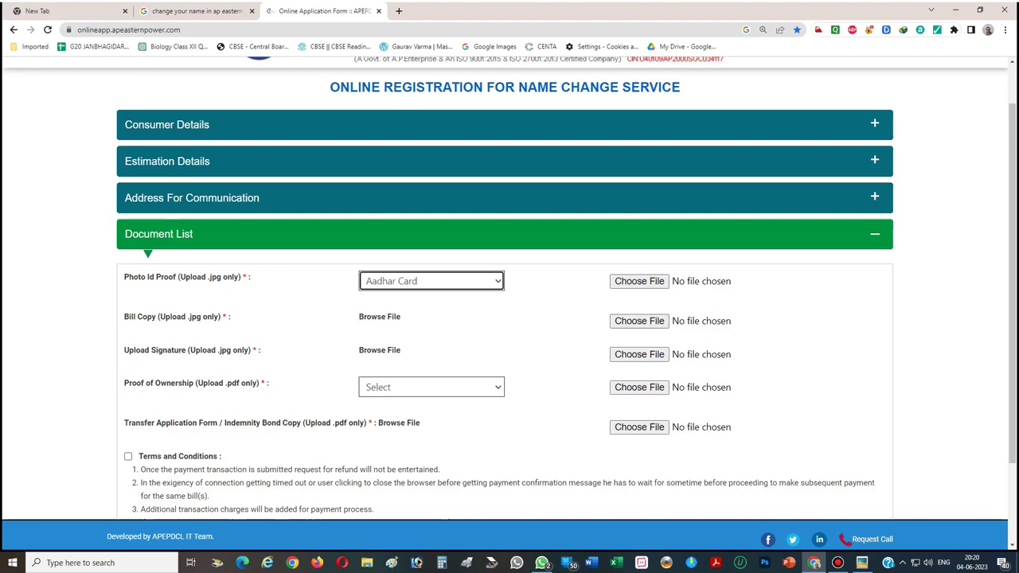
Step: Examine the Proof of Ownership deed options and the required document uploads without choosing a deed type
{"action": "scroll", "coordinate": [639, 354], "scroll_direction": "down", "scroll_amount": 1}
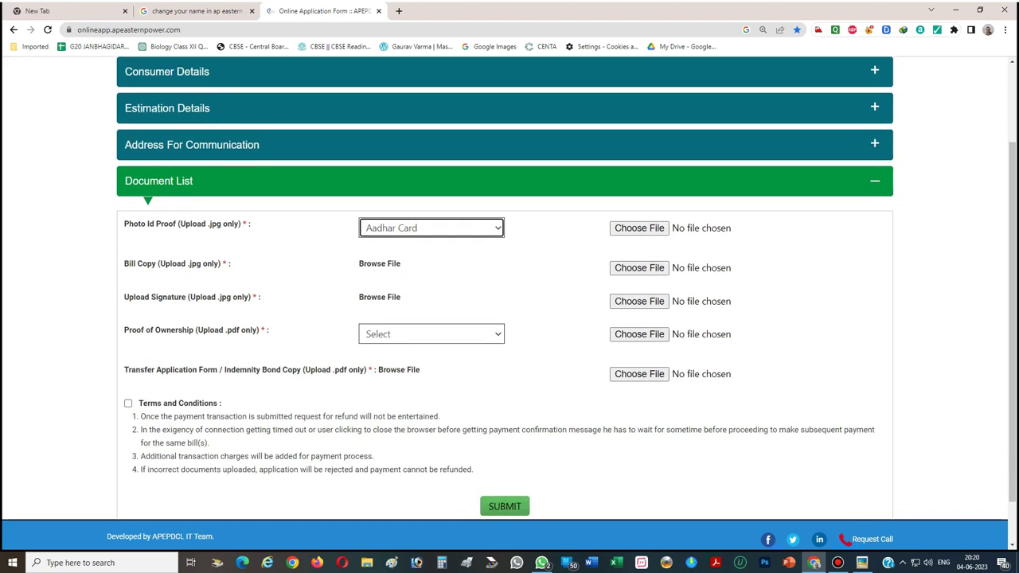
{"action": "left_click", "coordinate": [431, 334]}
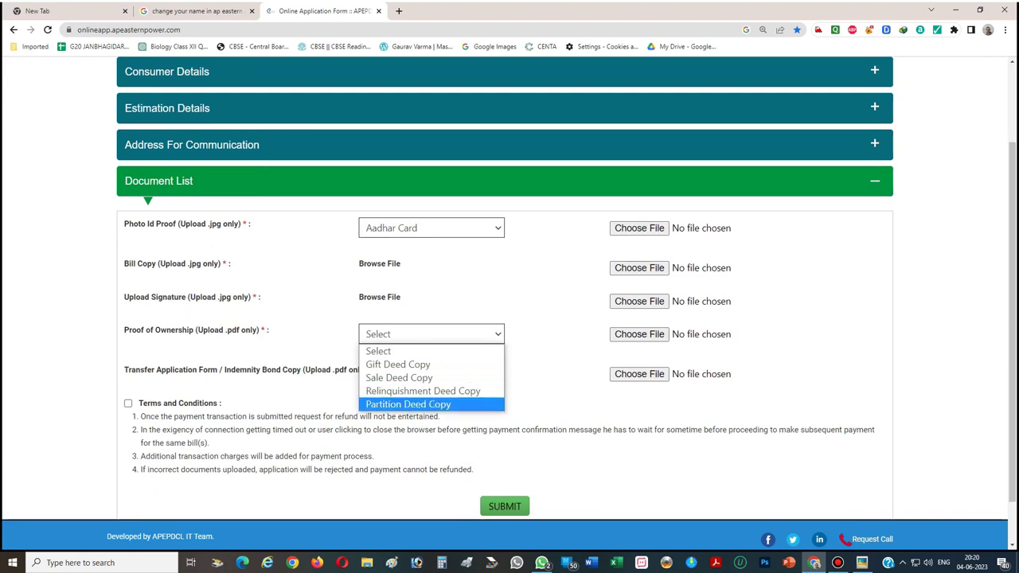
{"action": "key", "text": "Return"}
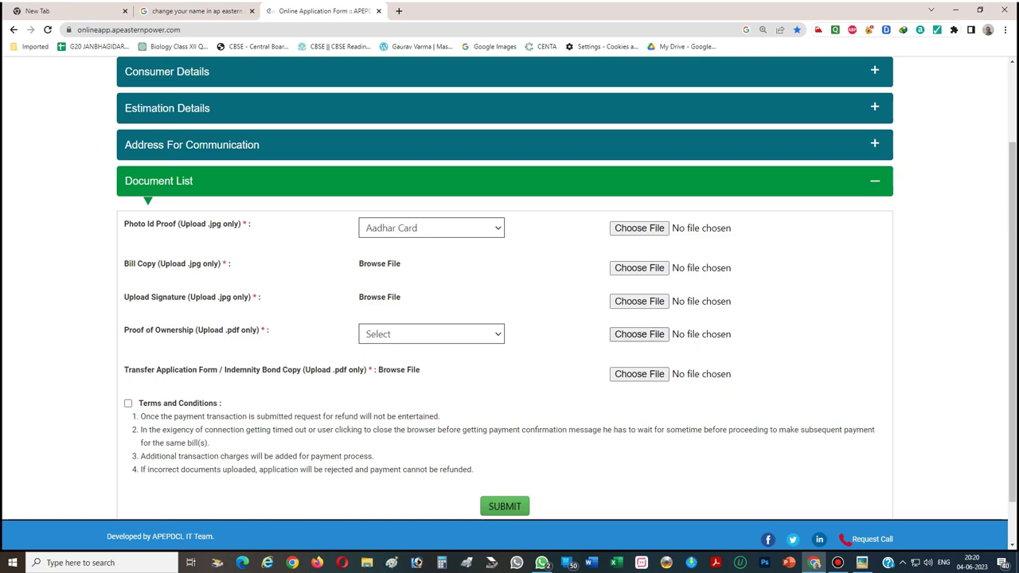
{"action": "scroll", "coordinate": [509, 318], "scroll_direction": "down", "scroll_amount": 1}
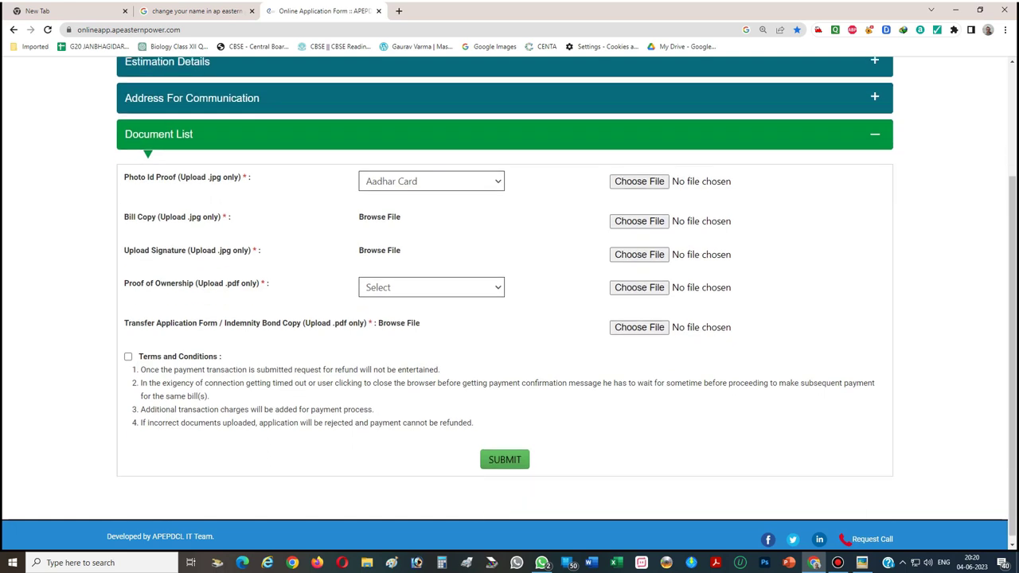
{"action": "scroll", "coordinate": [510, 318], "scroll_direction": "up", "scroll_amount": 1}
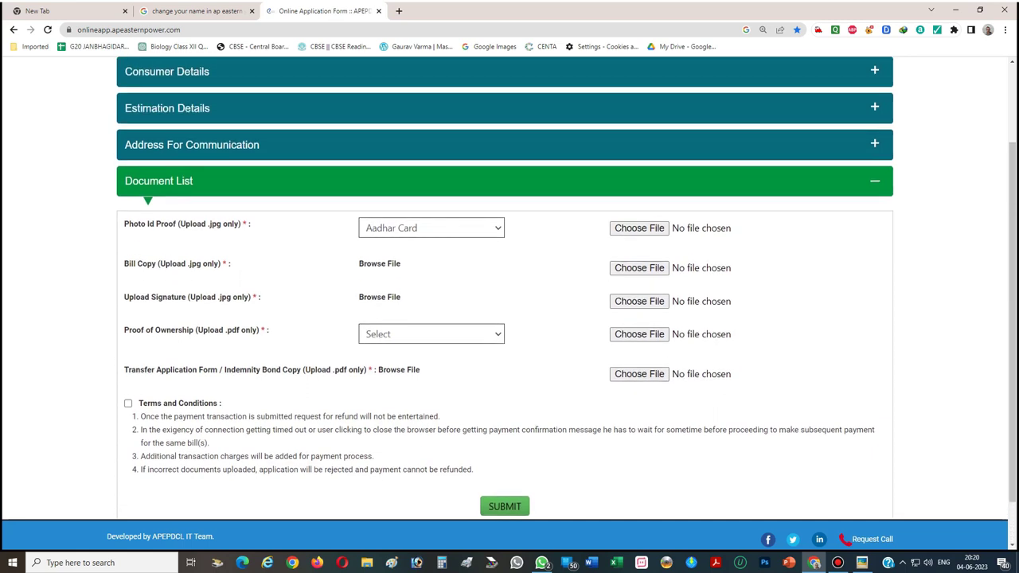
{"action": "scroll", "coordinate": [510, 318], "scroll_direction": "down", "scroll_amount": 1}
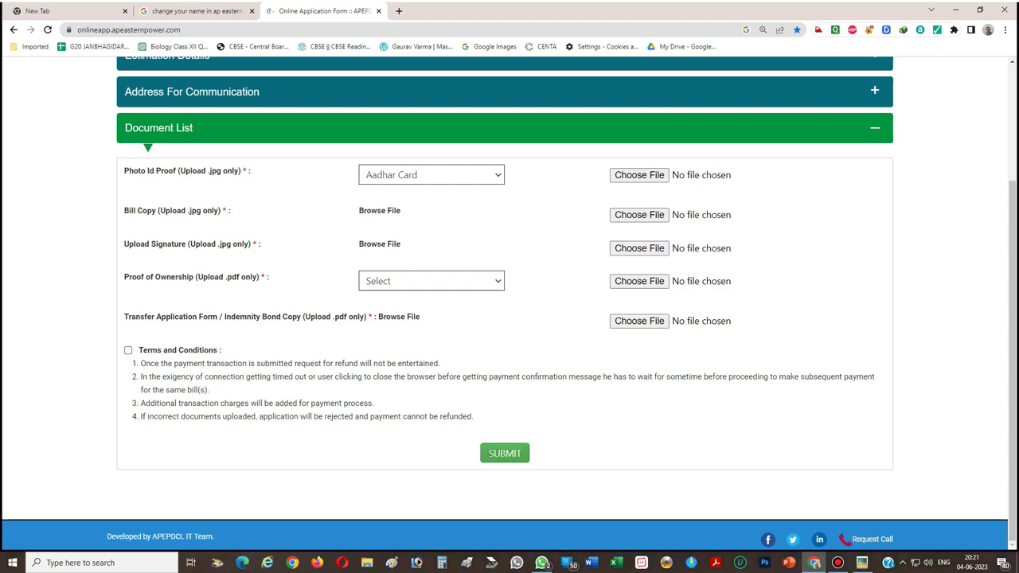
Step: Reopen the Document List section from Address For Communication and review its upload fields and terms and conditions
{"action": "scroll", "coordinate": [509, 302], "scroll_direction": "up", "scroll_amount": 2}
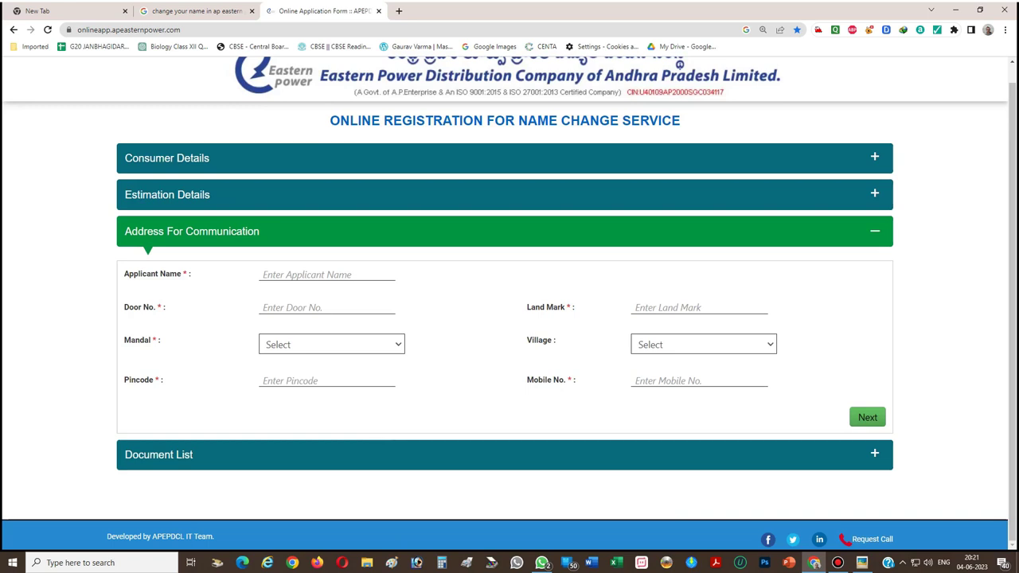
{"action": "left_click", "coordinate": [159, 454]}
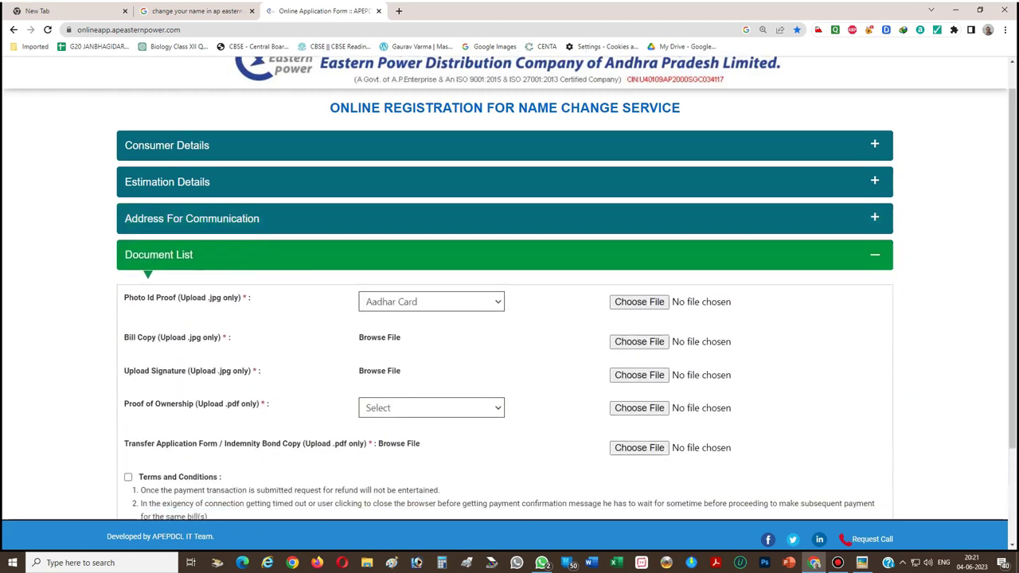
{"action": "scroll", "coordinate": [509, 295], "scroll_direction": "up", "scroll_amount": 2}
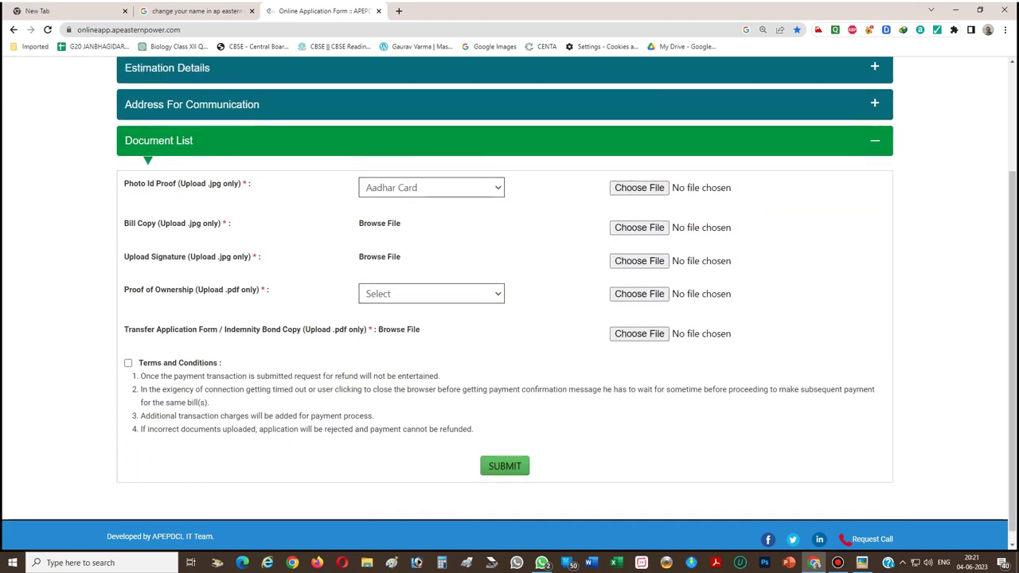
{"action": "scroll", "coordinate": [509, 294], "scroll_direction": "down", "scroll_amount": 2}
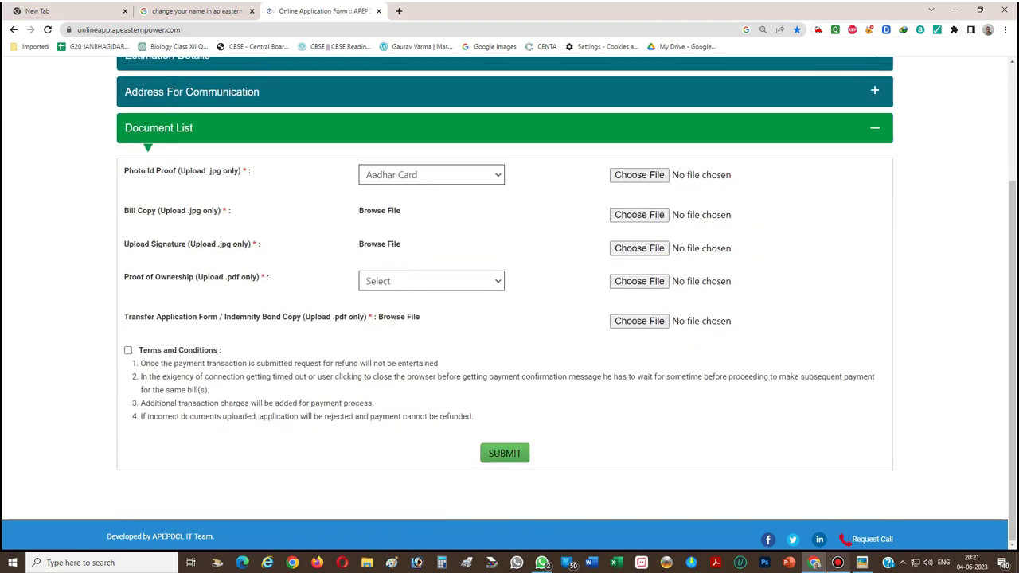
{"action": "left_click", "coordinate": [837, 563]}
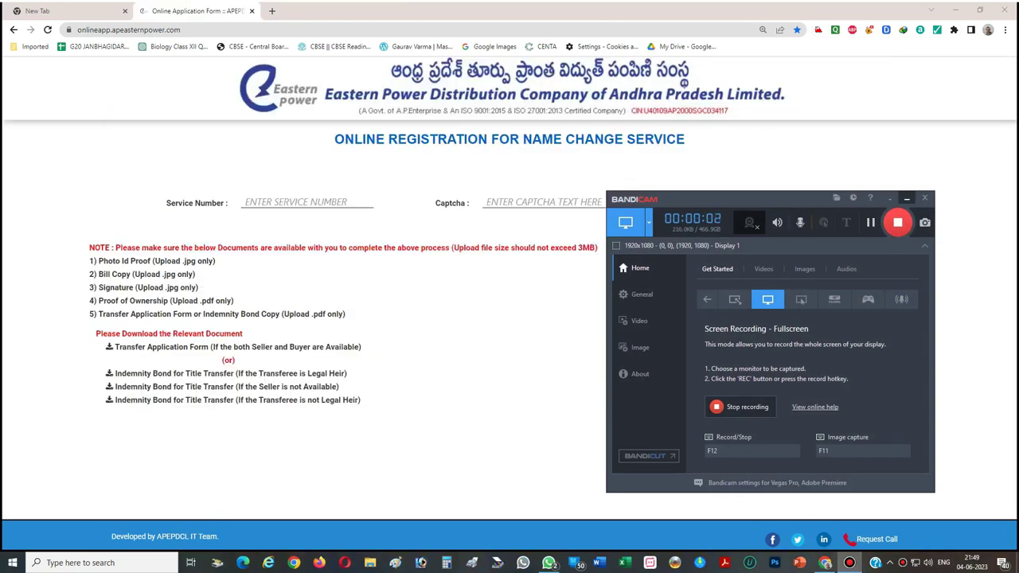
{"action": "left_click", "coordinate": [906, 199]}
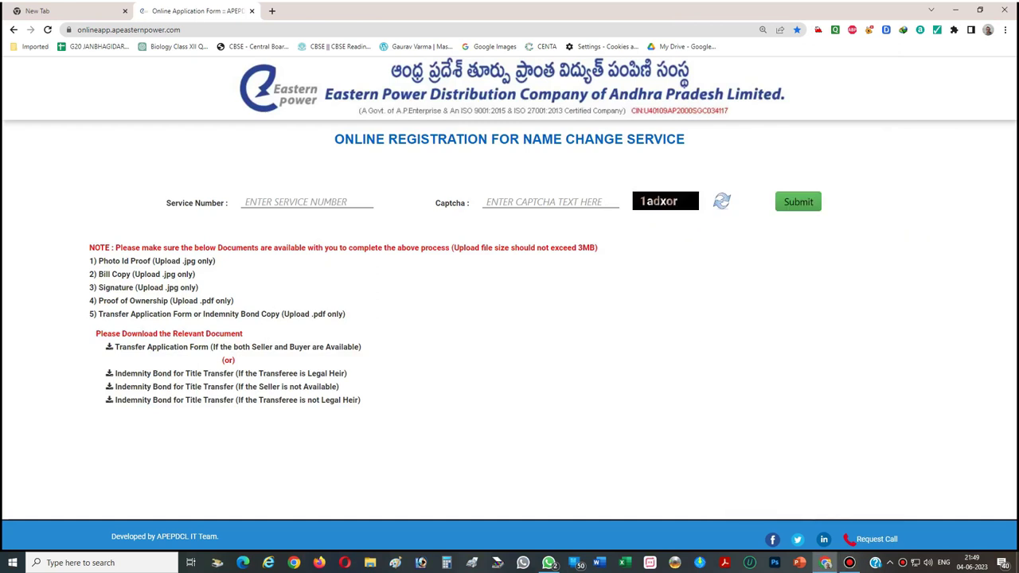